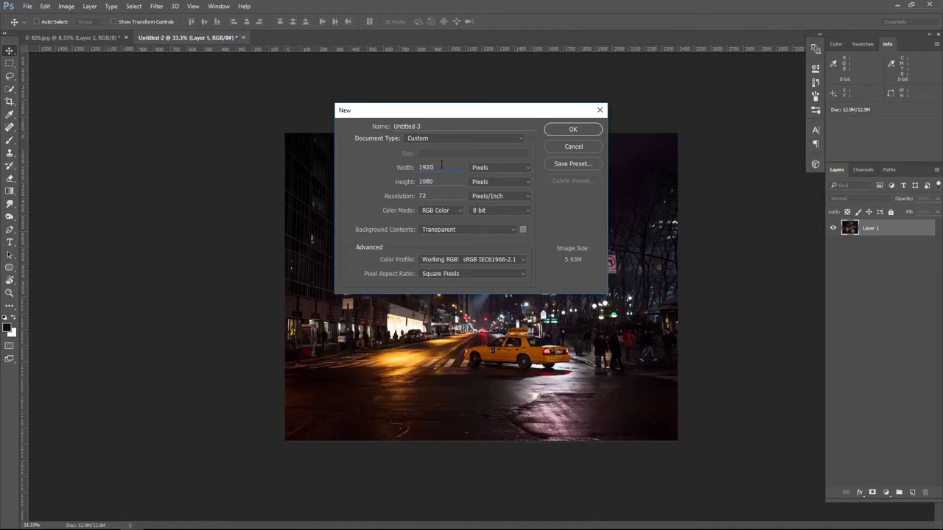
- Create a new 1920 × 1080 document and drag the night street photo into it
double_click(439, 165)
double_click(440, 181)
left_click(572, 130)
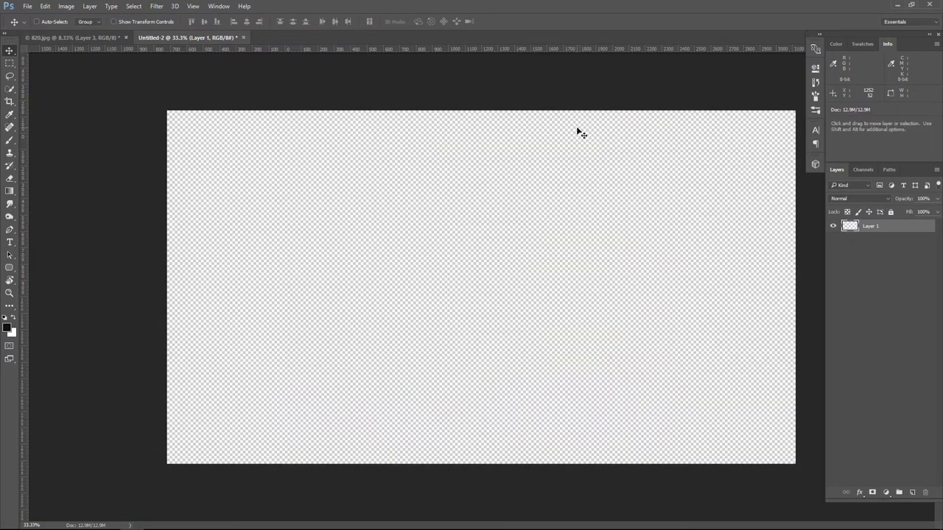
left_click(193, 38)
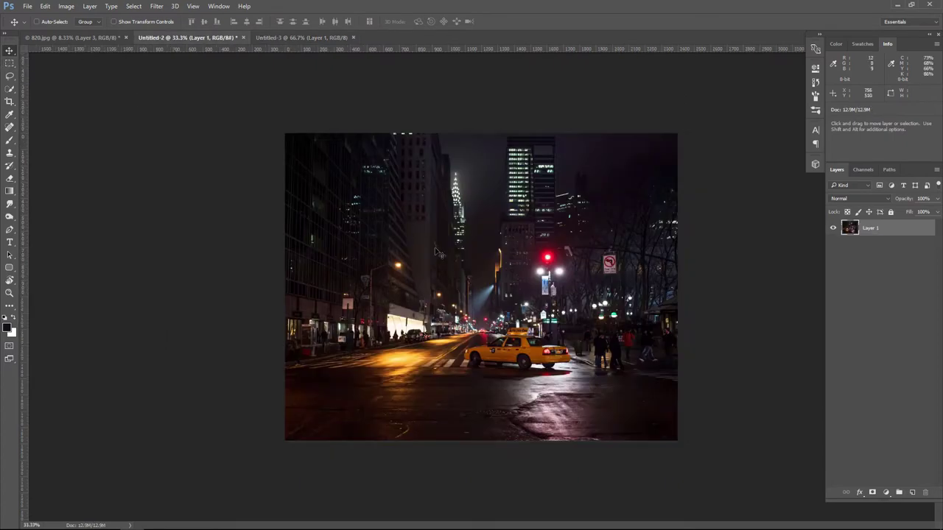
mouse_move(442, 250)
left_mouse_down()
mouse_move(315, 32)
mouse_move(479, 231)
left_mouse_up()
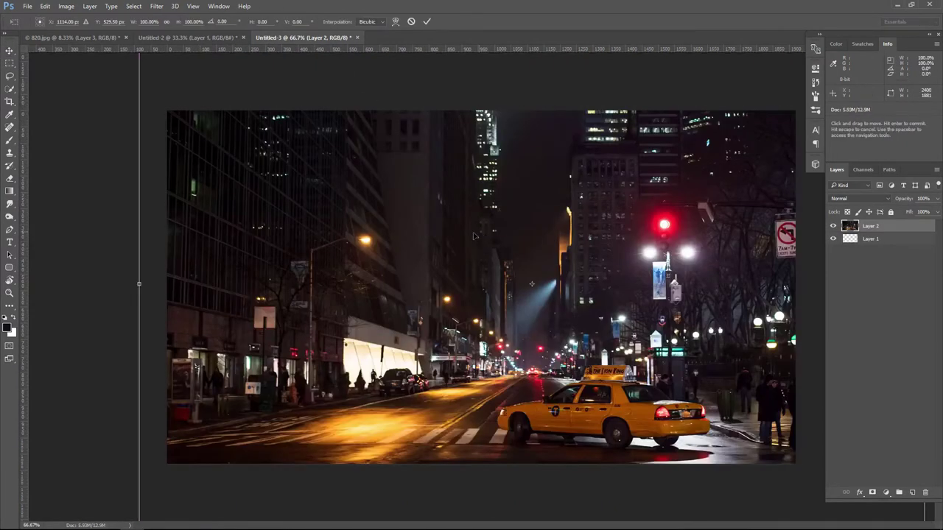
- Scale and position the street photo to fill the frame, then delete the empty Layer 1
key("ctrl+t")
mouse_move(377, 212)
left_mouse_down()
mouse_move(419, 282)
mouse_move(401, 314)
left_mouse_up()
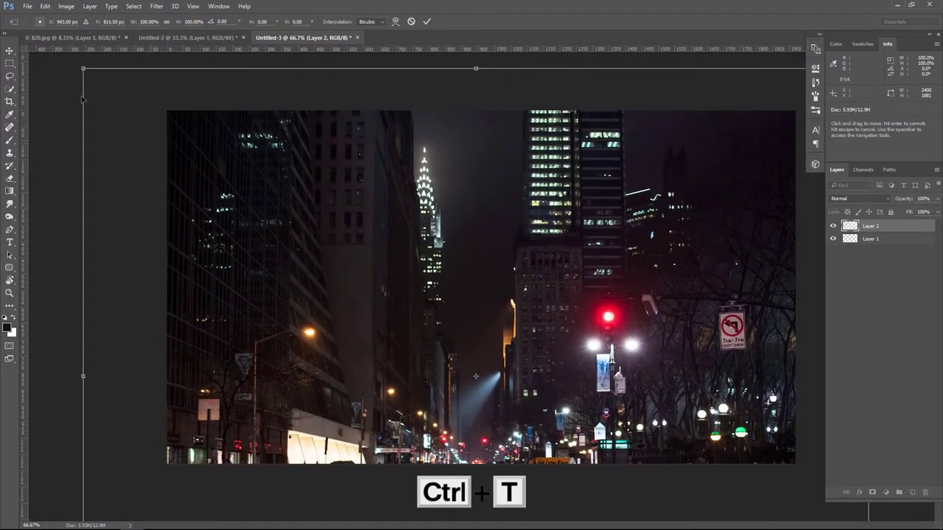
left_click_drag(84, 78, 154, 124)
left_click_drag(295, 213, 319, 119)
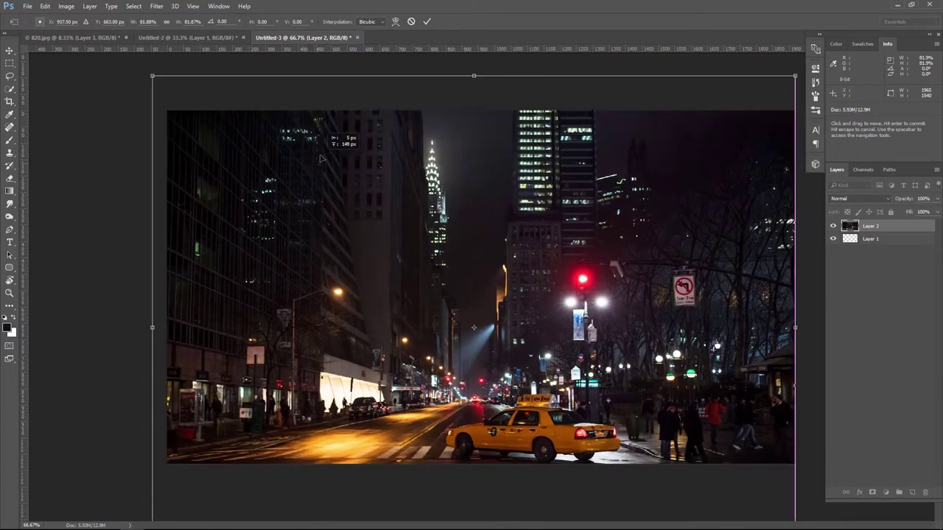
left_click_drag(415, 260, 422, 238)
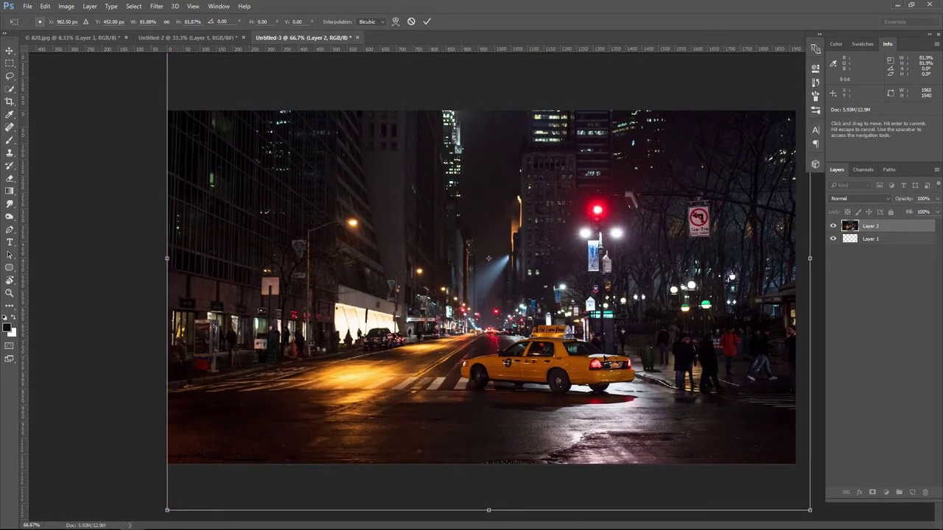
key("Left")
key("Left")
key("Left")
key("Left")
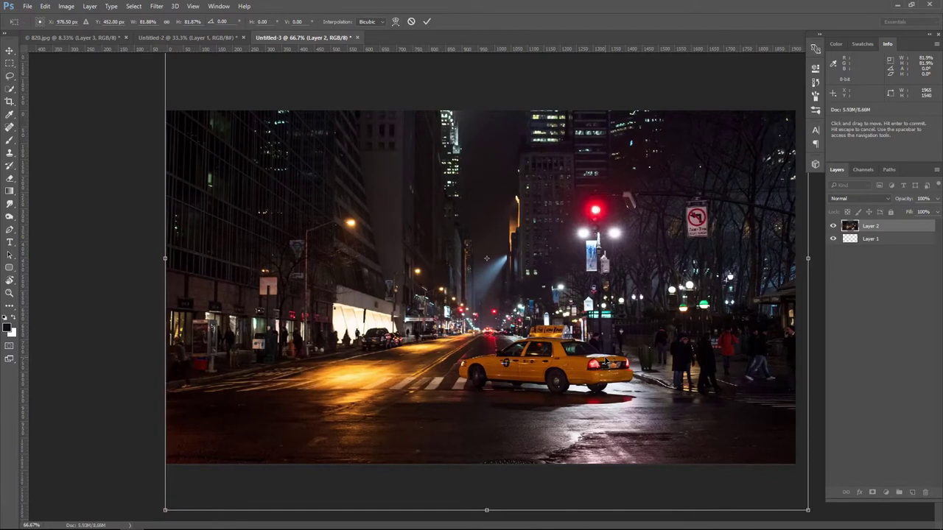
key("Return")
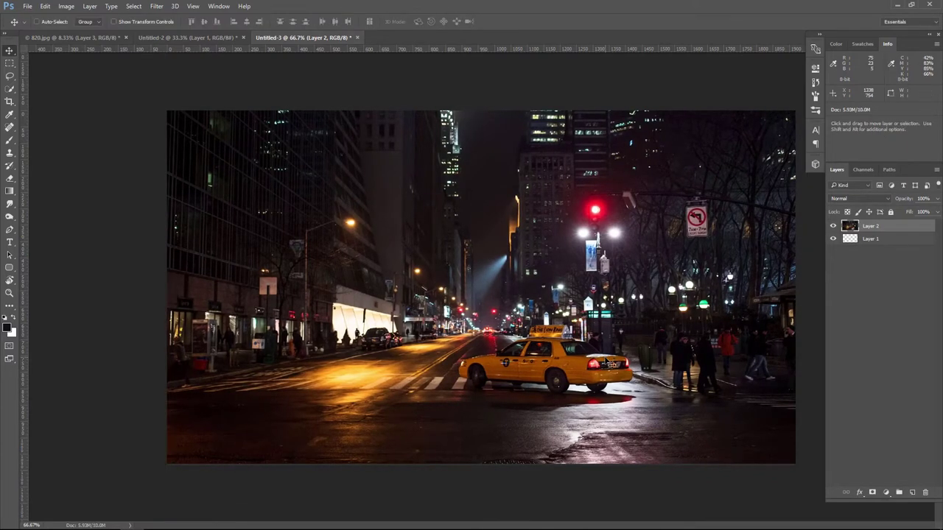
mouse_move(906, 239)
left_mouse_down()
mouse_move(911, 460)
mouse_move(925, 492)
left_mouse_up()
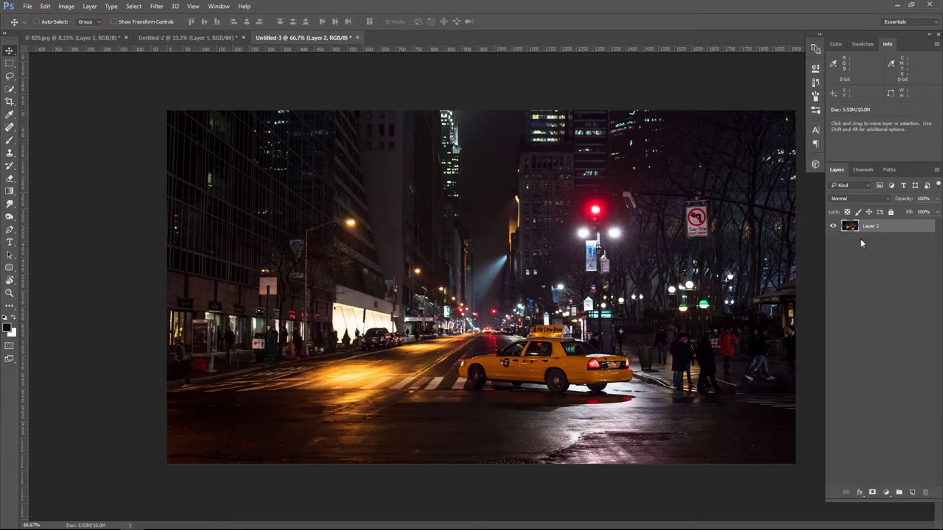
- Apply a 22 px Field Blur with Light Bokeh 45%, Bokeh Color 67% and a narrowed Light Range
left_click(157, 6)
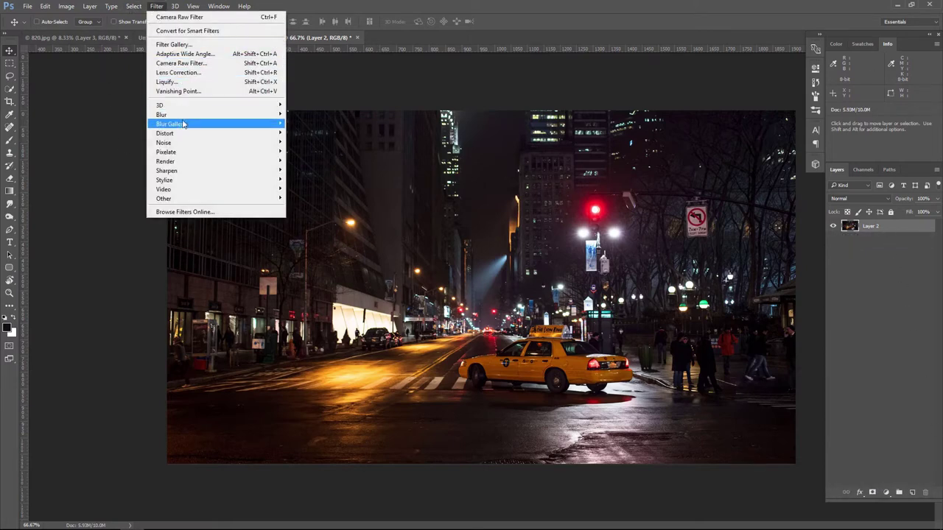
mouse_move(171, 124)
left_click(308, 122)
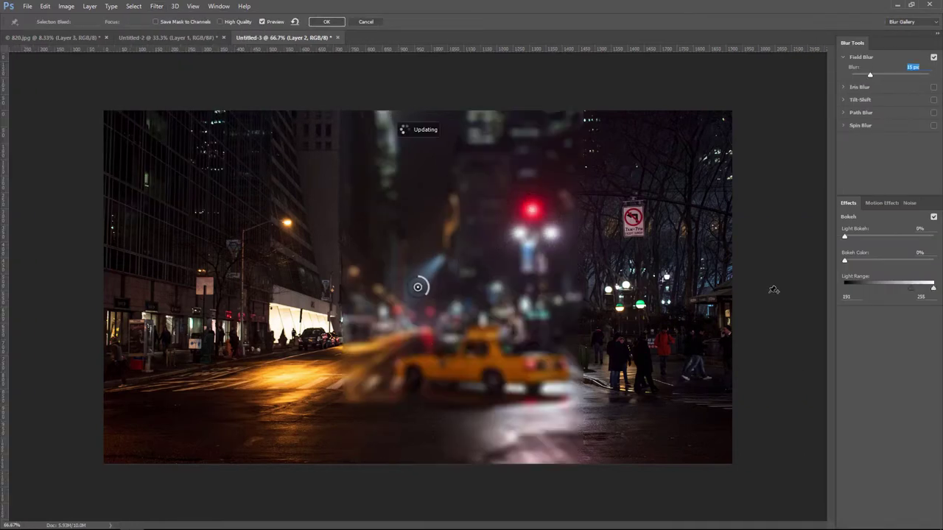
left_click_drag(870, 74, 880, 78)
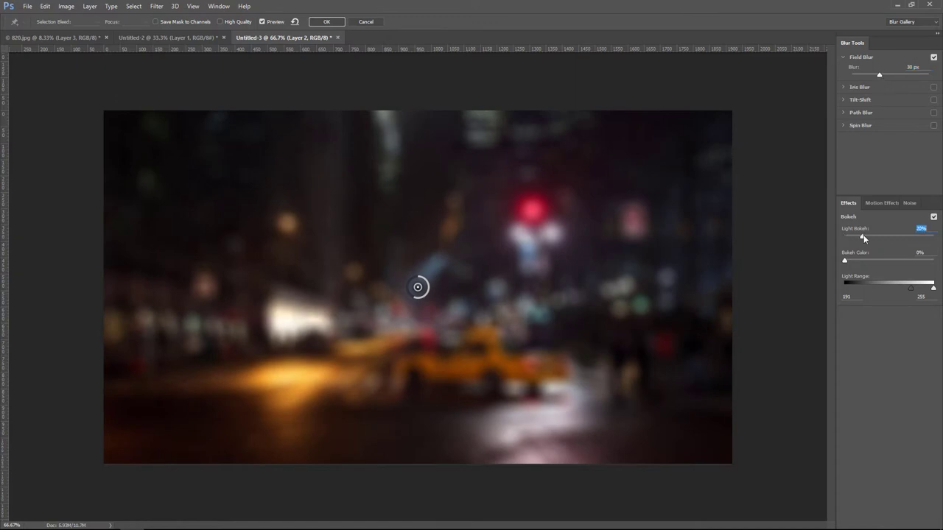
left_click_drag(844, 237, 874, 241)
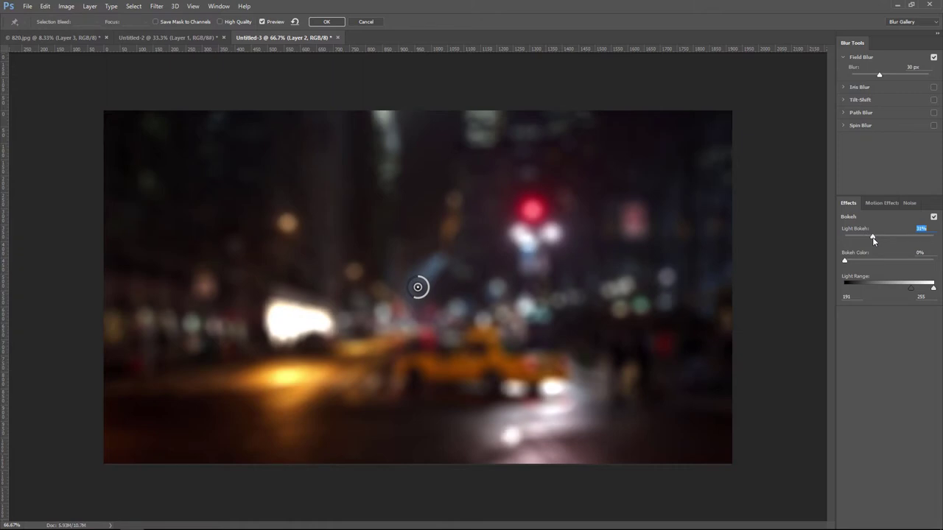
left_click_drag(844, 261, 887, 260)
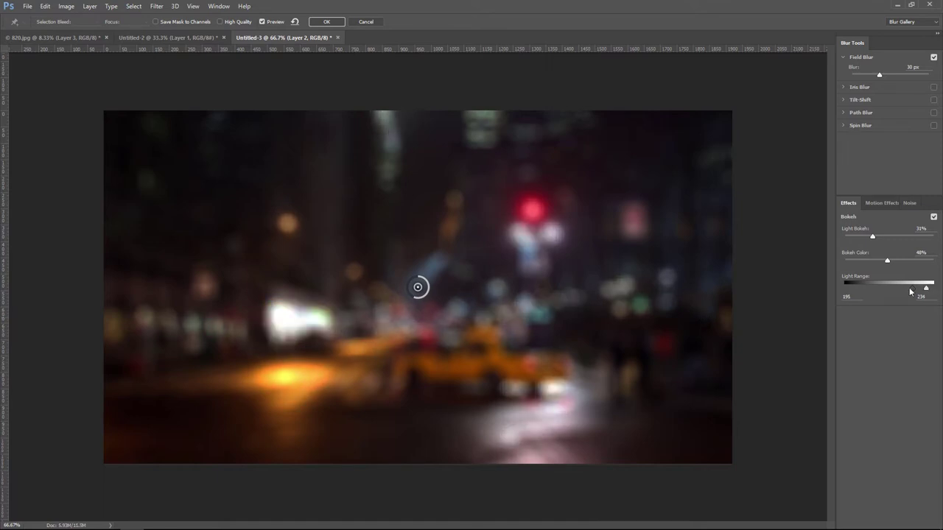
left_click_drag(933, 288, 915, 290)
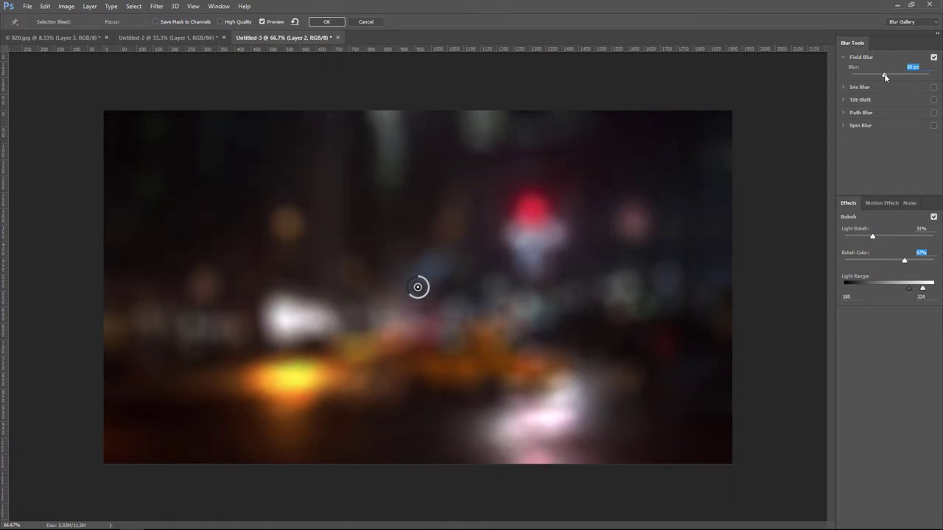
left_click_drag(883, 76, 877, 77)
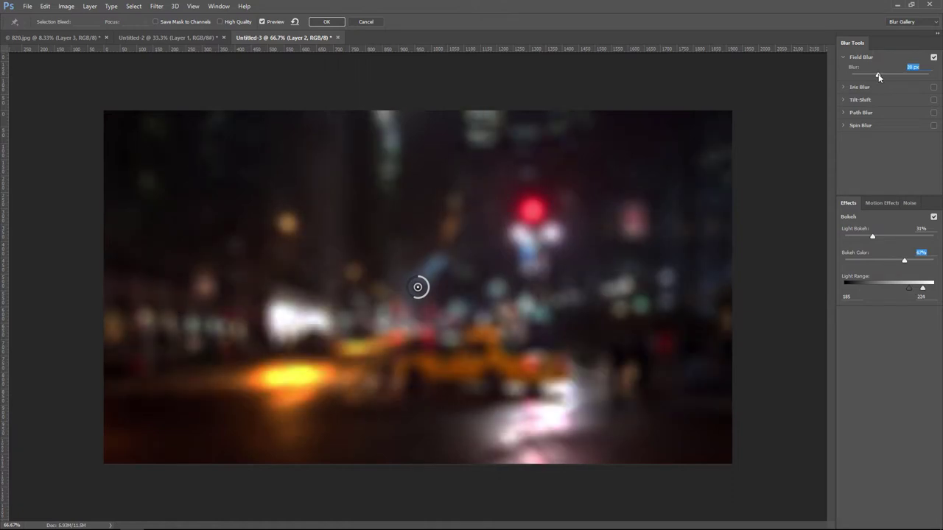
left_click_drag(872, 236, 888, 238)
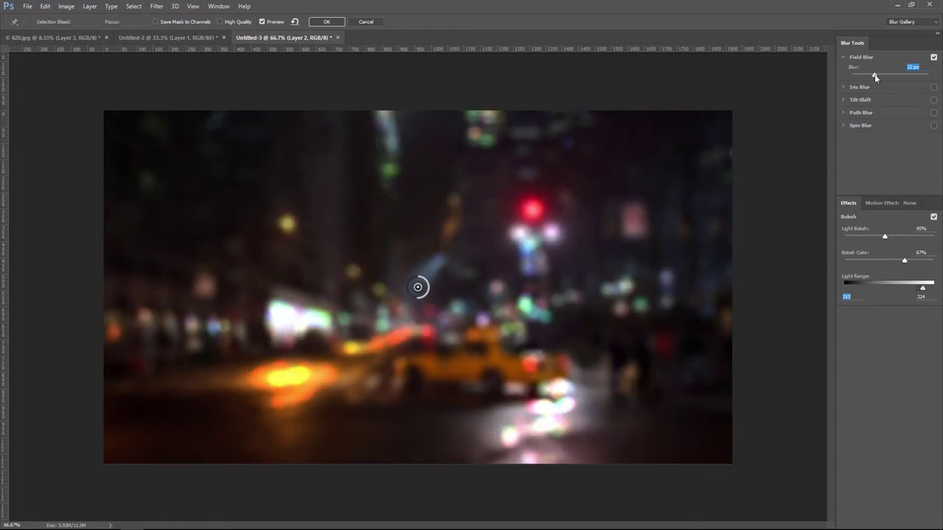
left_click_drag(919, 288, 921, 290)
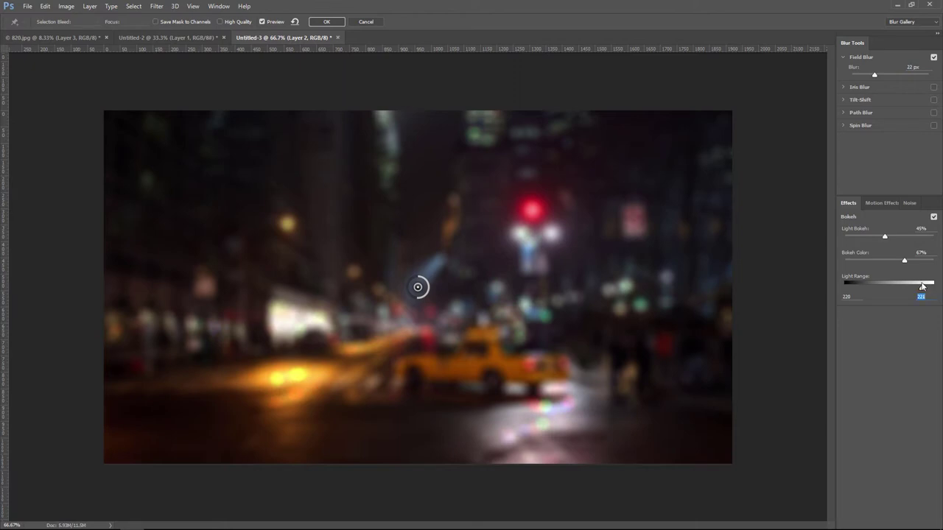
left_click(328, 22)
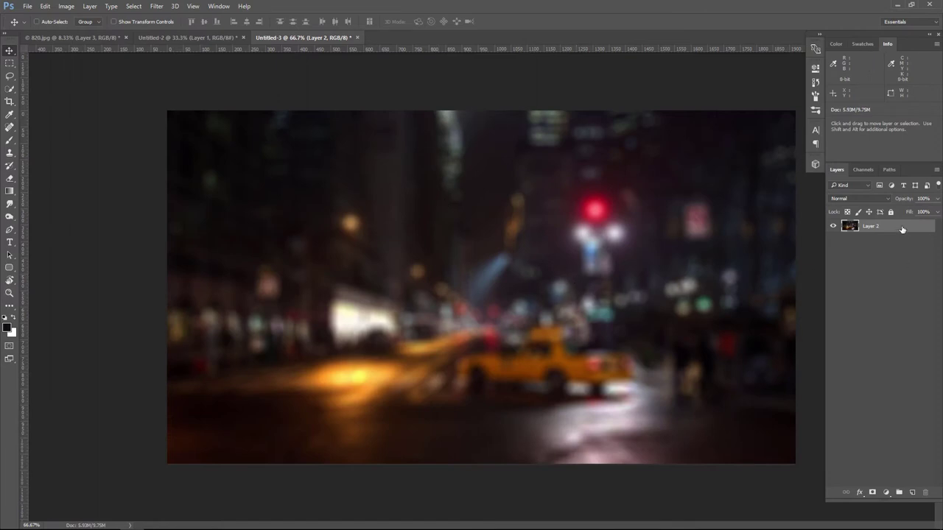
- Add a Brightness/Contrast adjustment layer with Brightness raised to 112
left_click(886, 493)
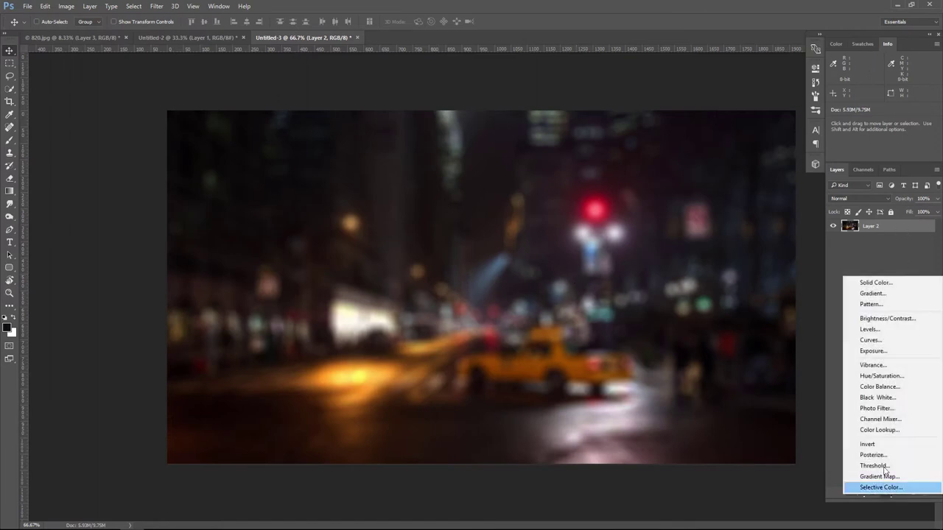
left_click(887, 321)
left_click_drag(730, 120, 772, 119)
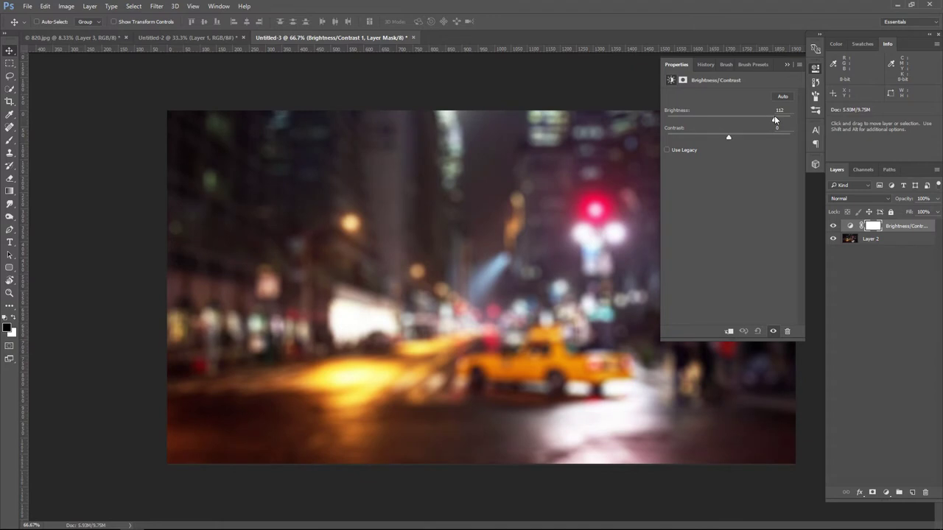
left_click(787, 64)
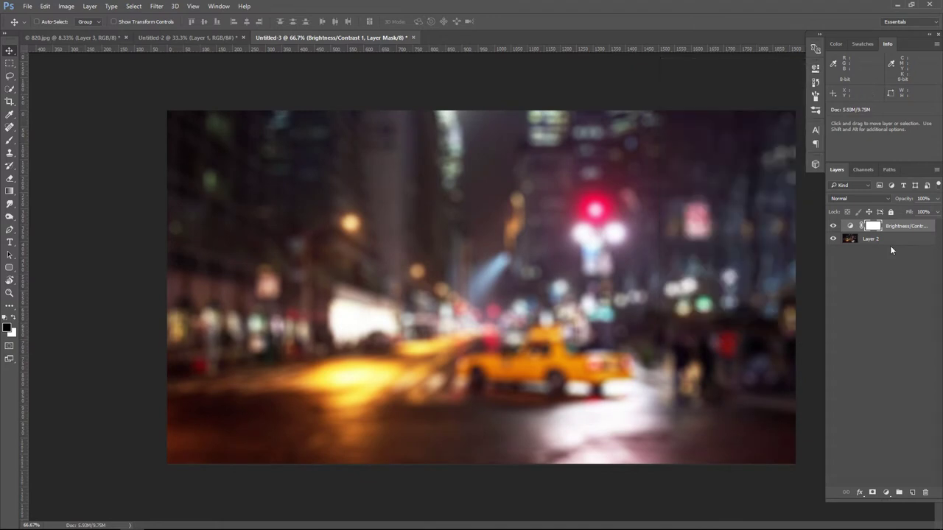
left_click(885, 492)
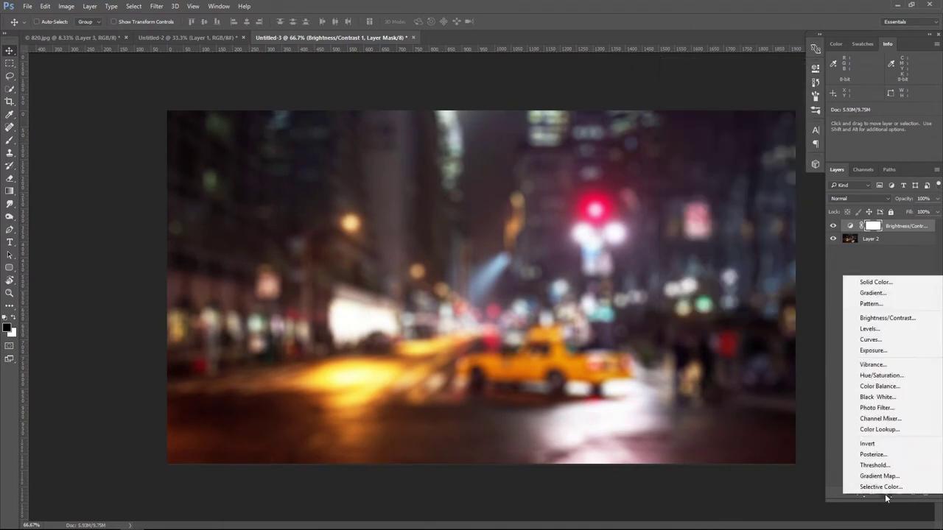
- Add a Gradient Fill layer and set its left colour stop to a warm pale orange
left_click(882, 293)
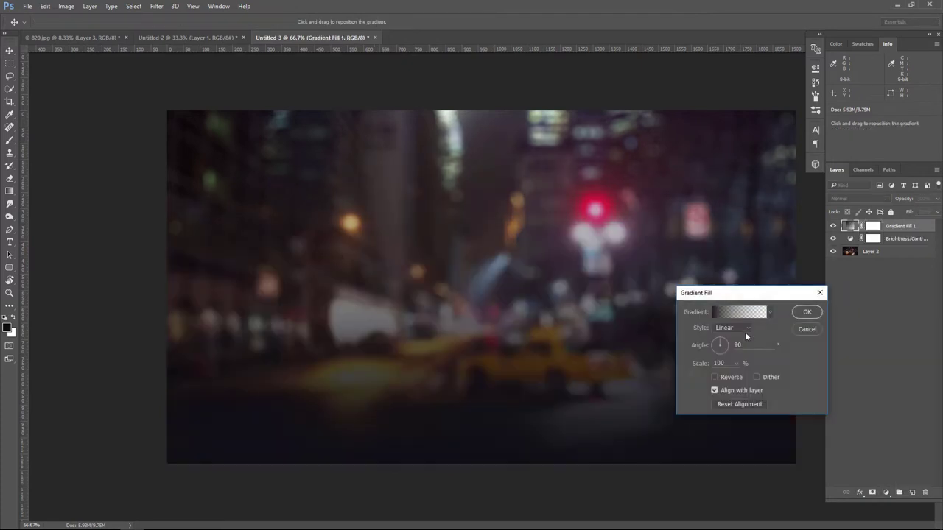
left_click(715, 311)
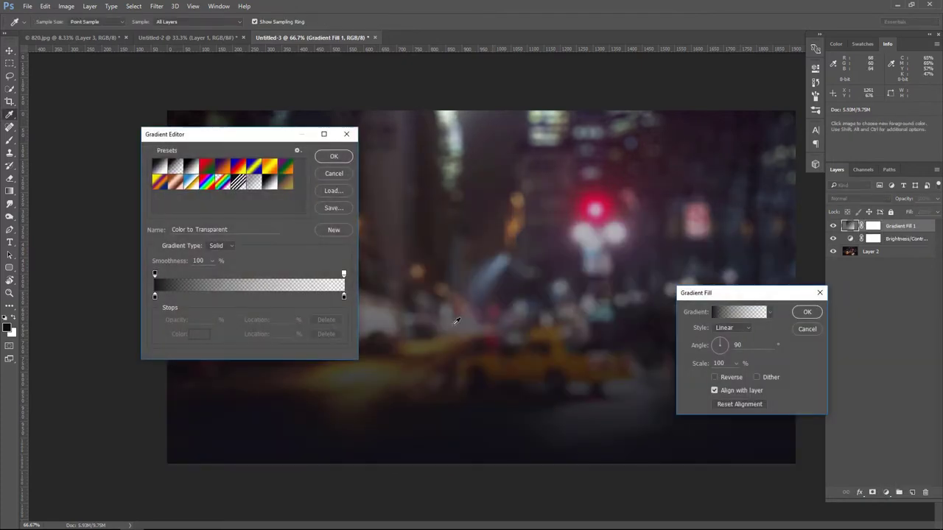
left_click(154, 297)
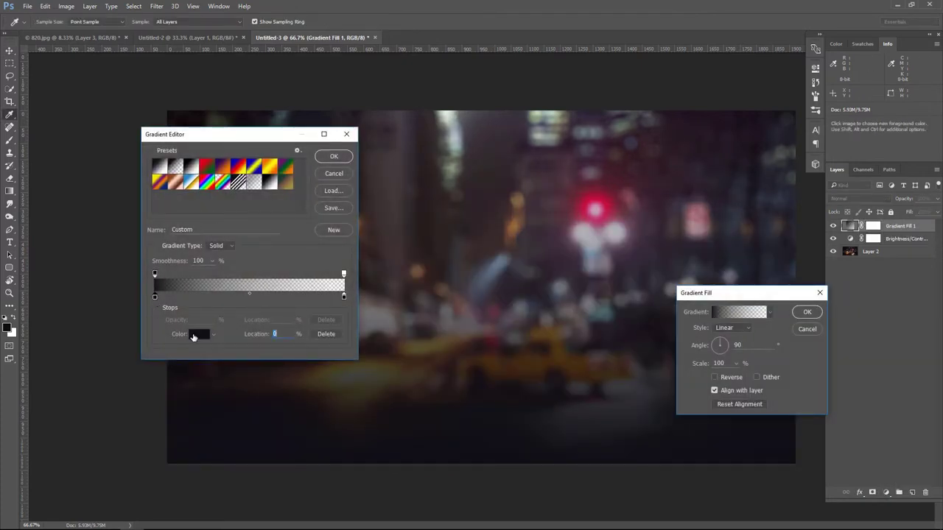
left_click(196, 335)
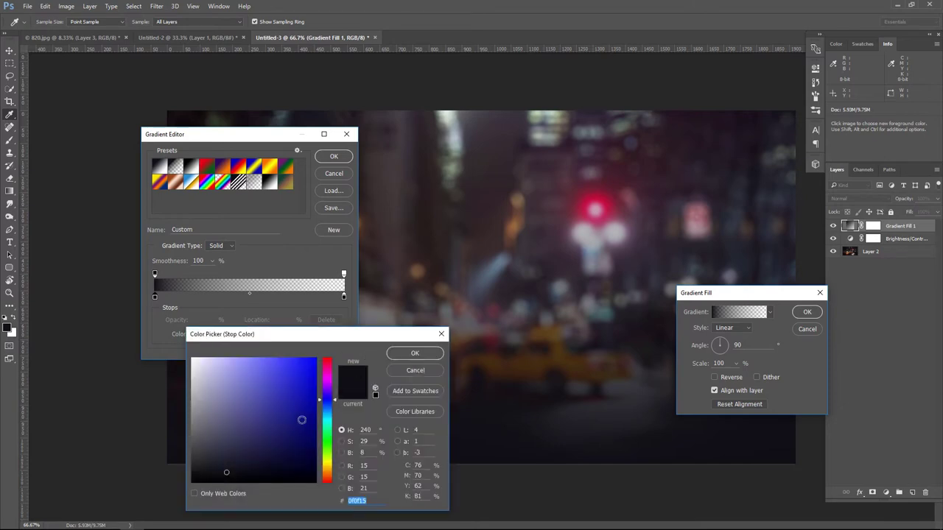
left_click(328, 470)
left_click(241, 358)
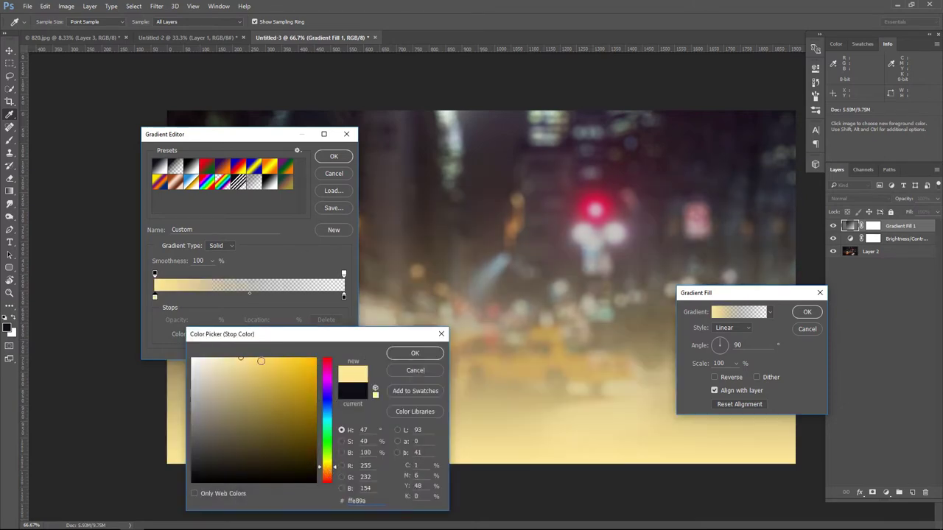
left_click(251, 358)
left_click_drag(324, 472, 329, 476)
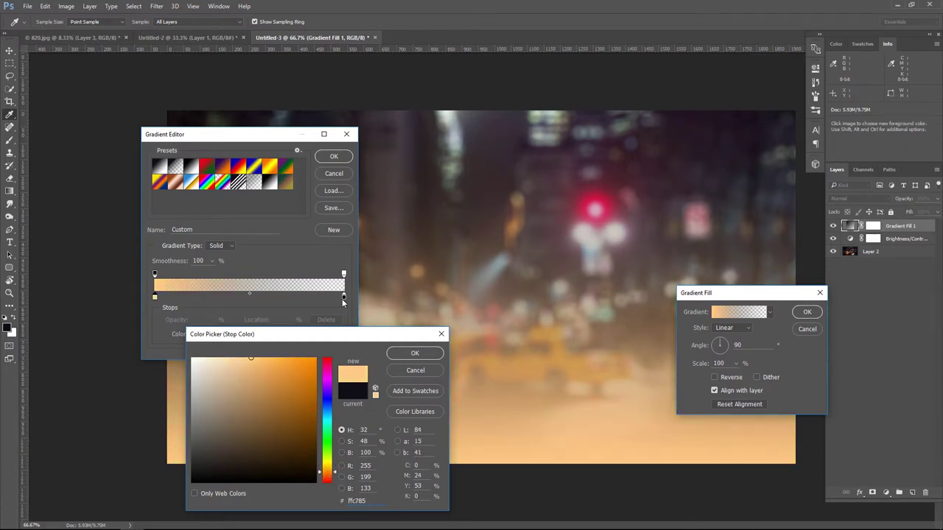
left_click(414, 371)
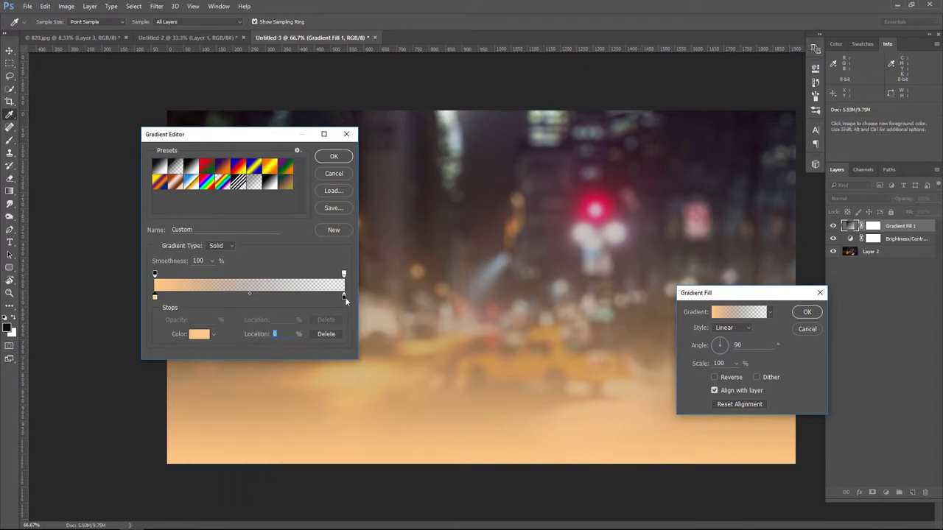
- Make the gradient's end stop white and confirm the edited gradient
left_click(196, 337)
left_click(193, 360)
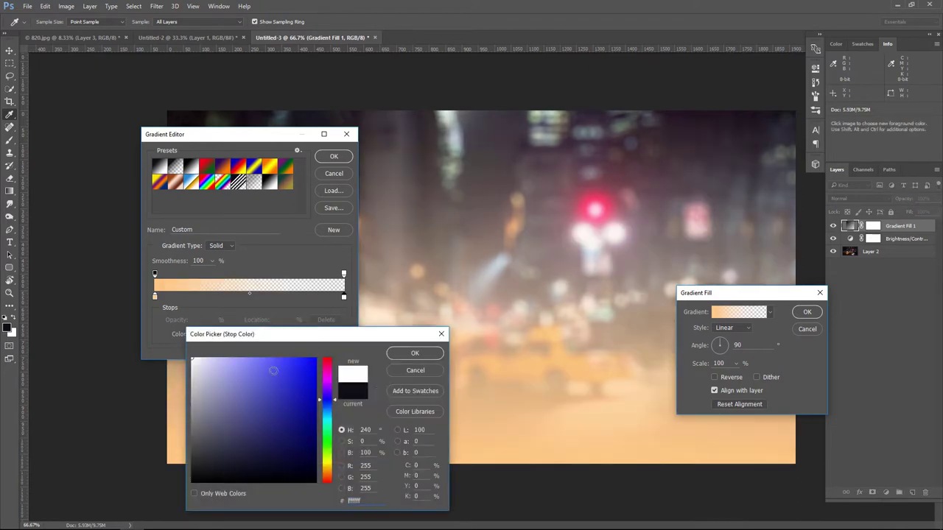
left_click(416, 354)
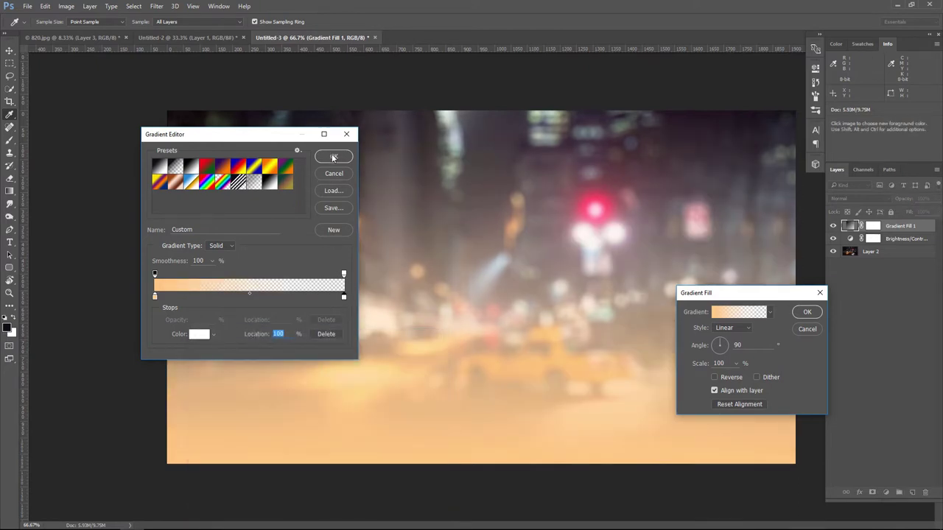
left_click(333, 157)
- Set the gradient style to Radial, move the glow to the upper right and scale it to 363%
left_click(739, 327)
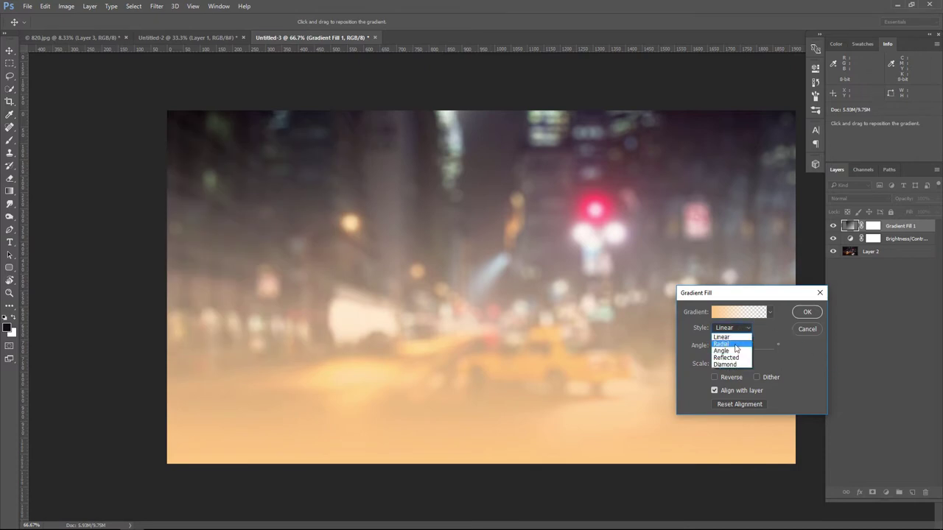
left_click(730, 344)
left_click_drag(495, 271, 764, 171)
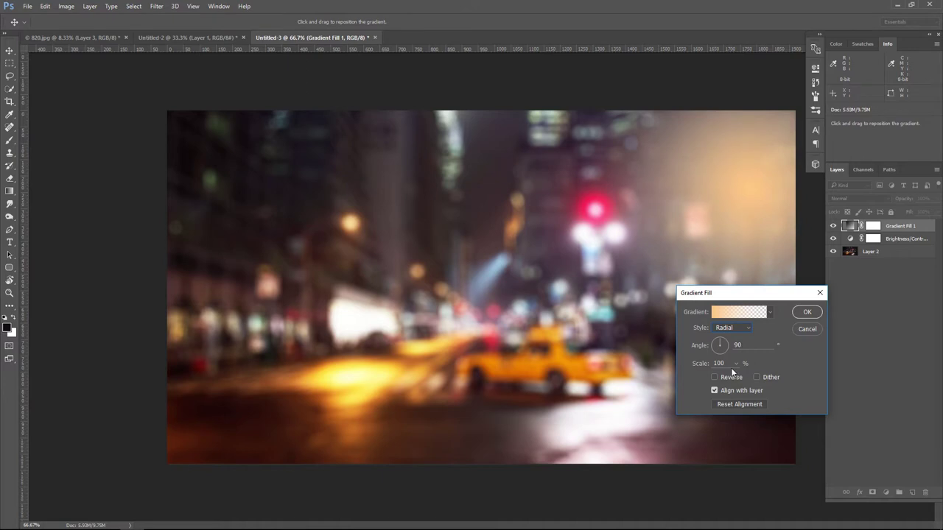
left_click_drag(735, 373, 742, 379)
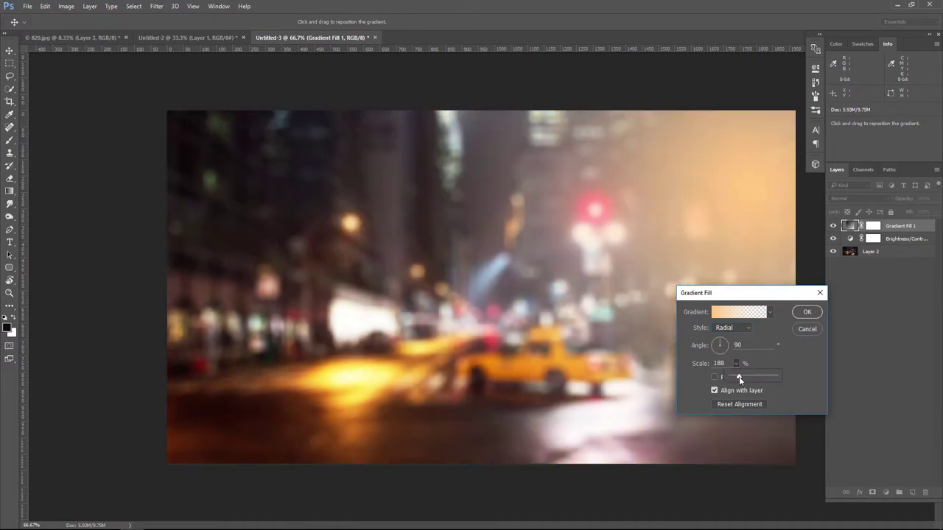
left_click(805, 312)
left_click(854, 199)
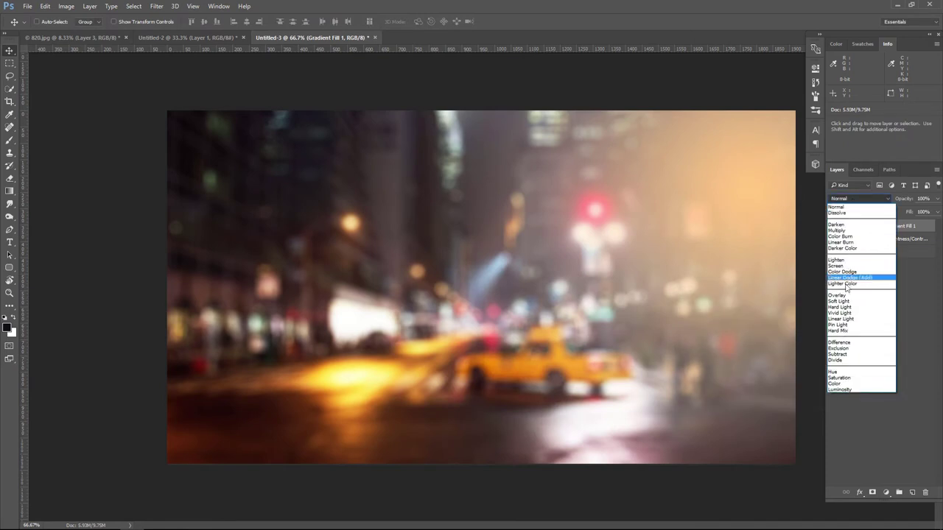
- Set the gradient glow to Soft Light and add a Multiply duplicate, checking it on and off
left_click(845, 303)
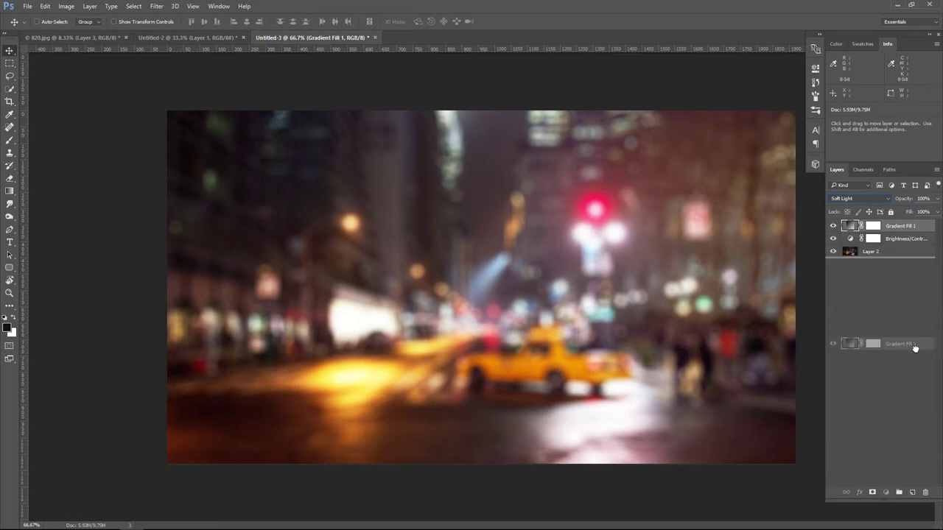
left_click_drag(900, 226, 912, 492)
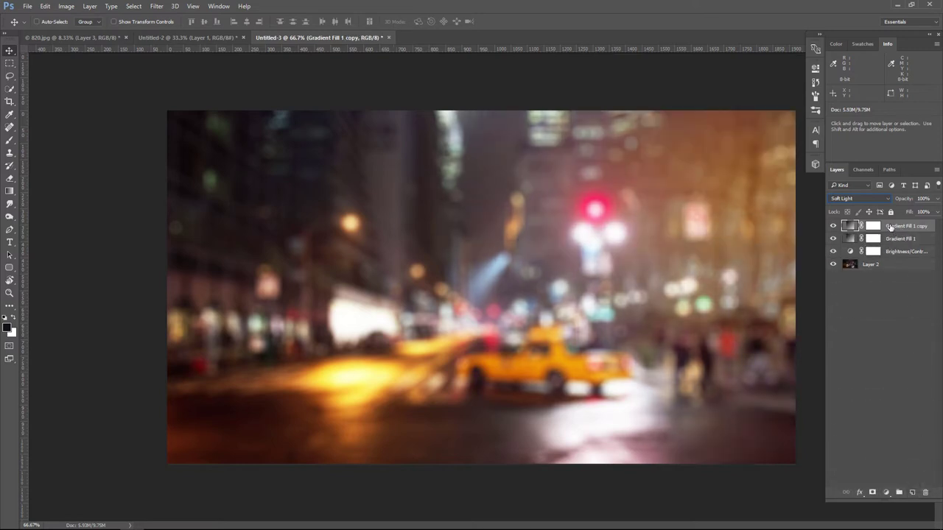
left_click(862, 197)
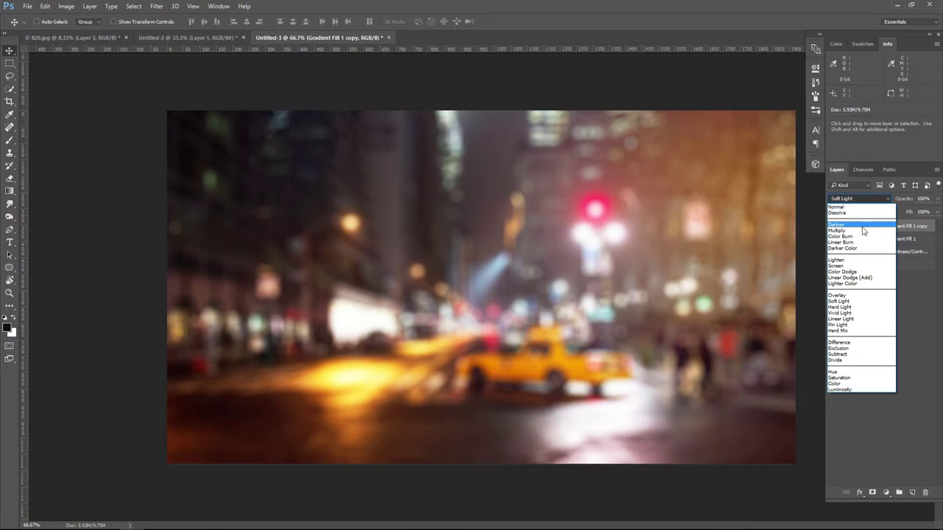
left_click(861, 230)
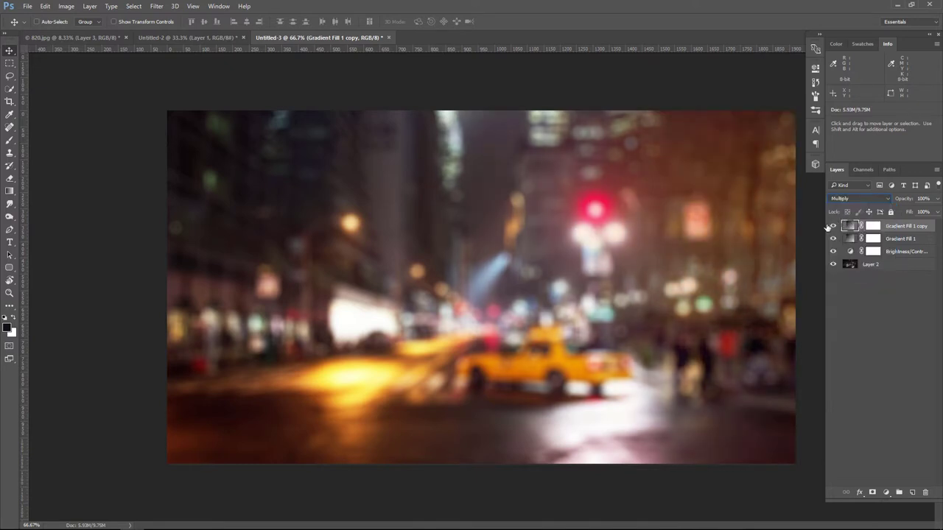
left_click(833, 226)
left_click(834, 226)
- Drag the cut-out woman layer from 820.jpg into the street composite
left_click(178, 37)
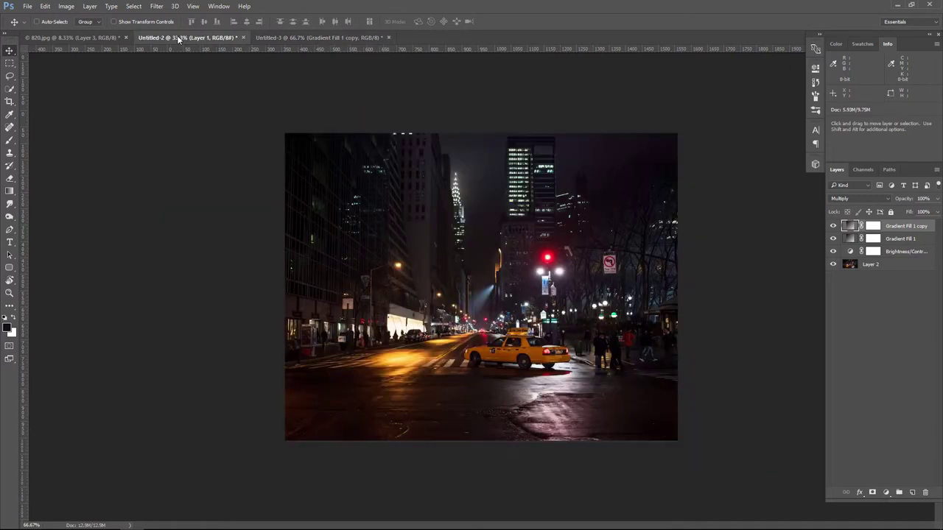
left_click(77, 37)
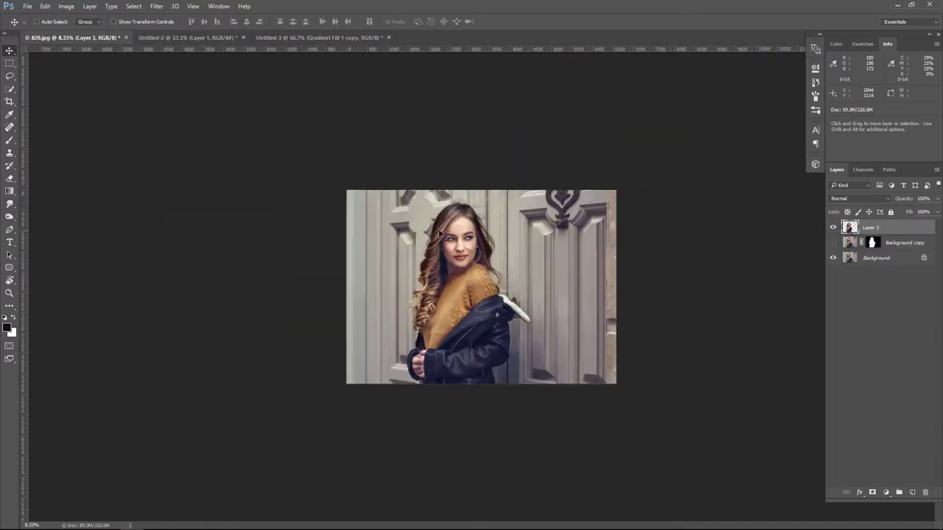
left_click_drag(440, 234, 497, 275)
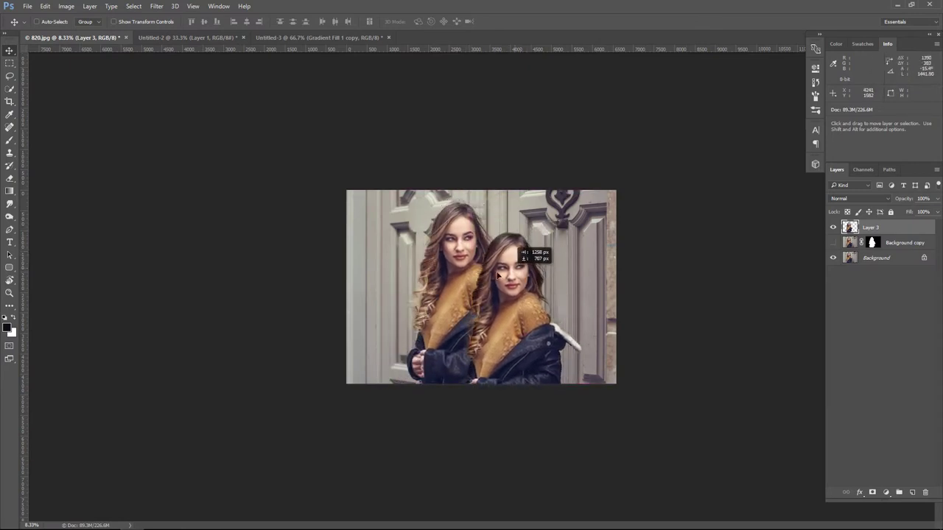
mouse_move(497, 275)
left_mouse_down()
mouse_move(327, 42)
mouse_move(478, 241)
left_mouse_up()
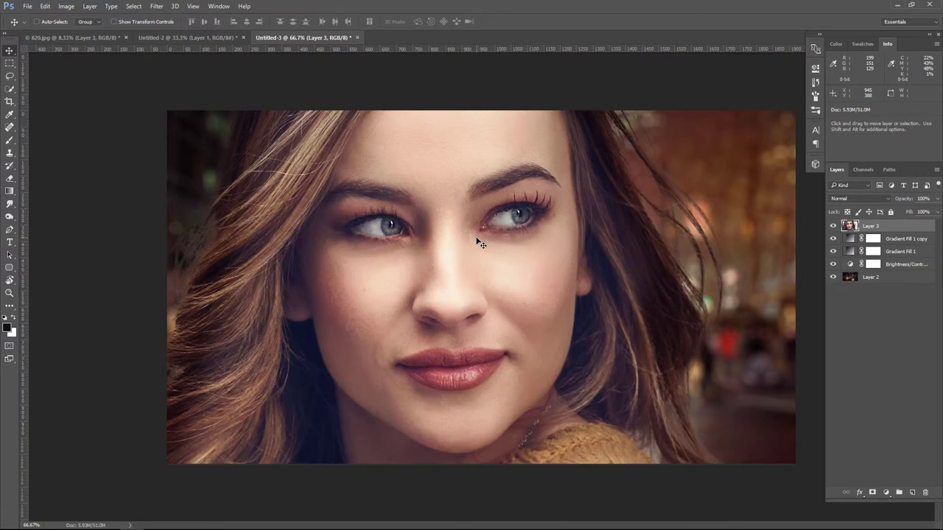
- Scale the woman down to about 37% and position her left of centre
key("ctrl+t")
mouse_move(444, 242)
left_mouse_down()
mouse_move(535, 396)
mouse_move(352, 117)
left_mouse_up()
left_click_drag(107, 110, 141, 143)
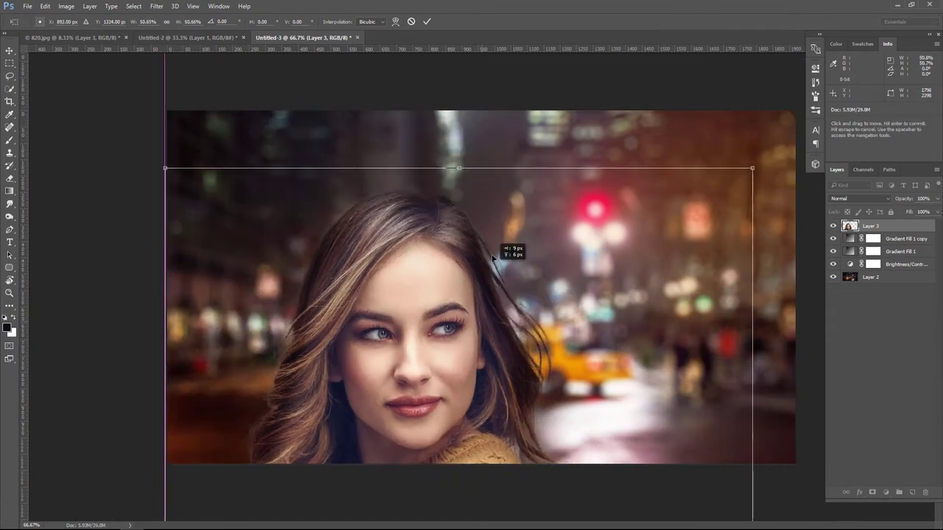
left_click_drag(486, 324, 490, 230)
left_click_drag(171, 75, 228, 112)
left_click_drag(453, 340, 438, 312)
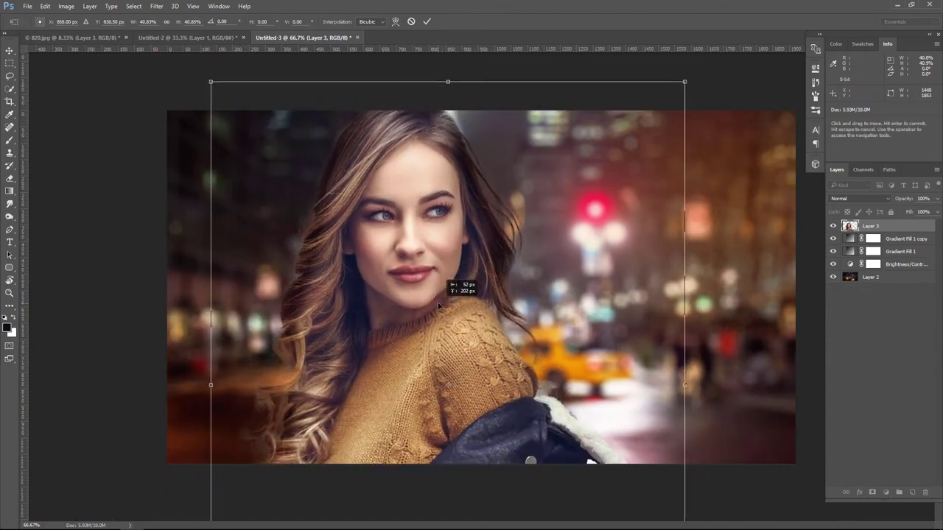
left_click_drag(210, 85, 228, 90)
left_click_drag(414, 217, 410, 213)
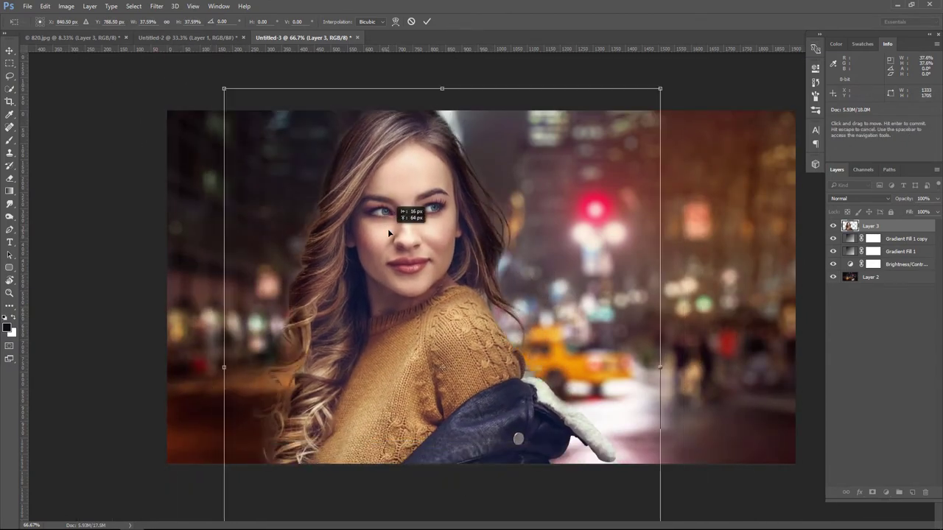
left_click_drag(224, 89, 225, 91)
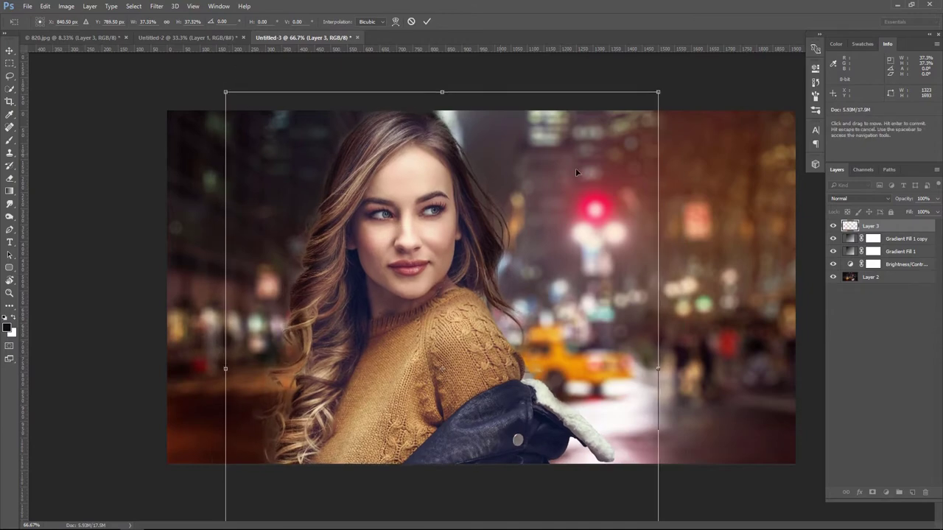
left_click_drag(575, 168, 569, 171)
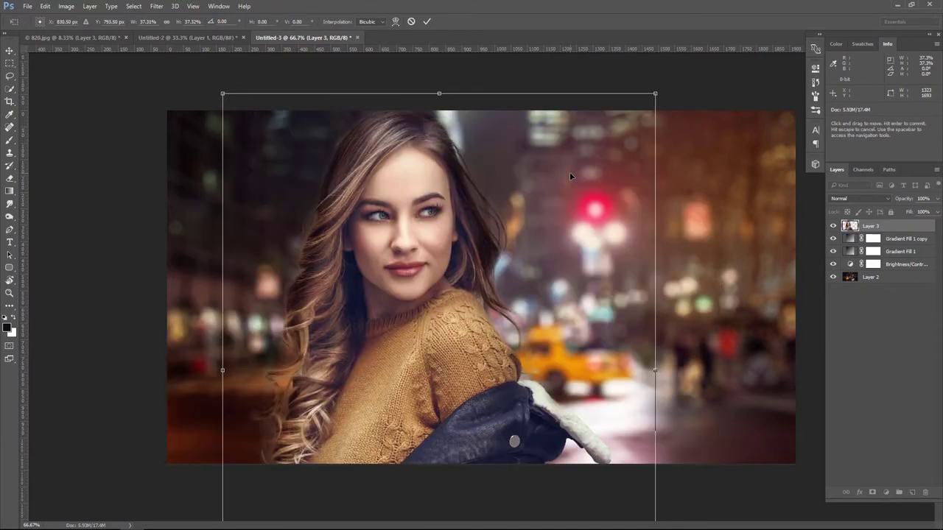
key("shift+Left")
key("Left")
key("Left")
key("Left")
key("Return")
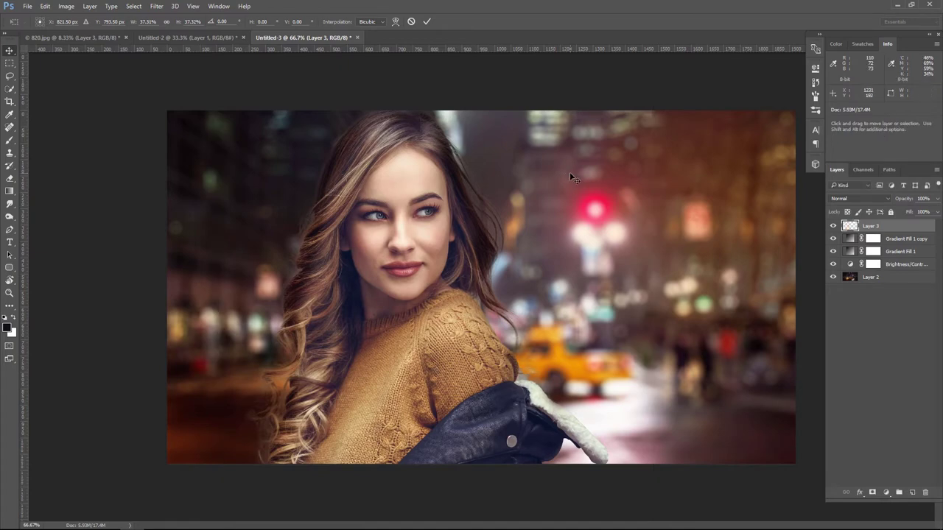
key("ctrl+t")
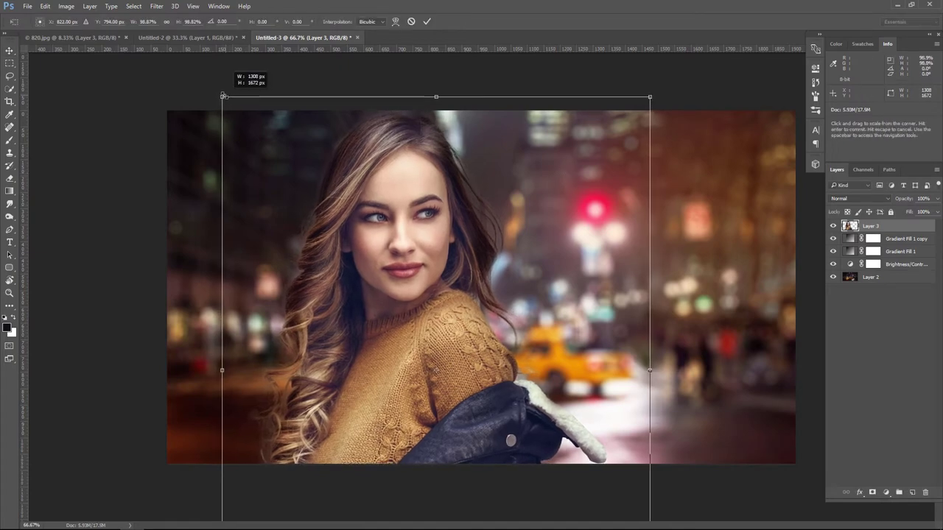
key("Return")
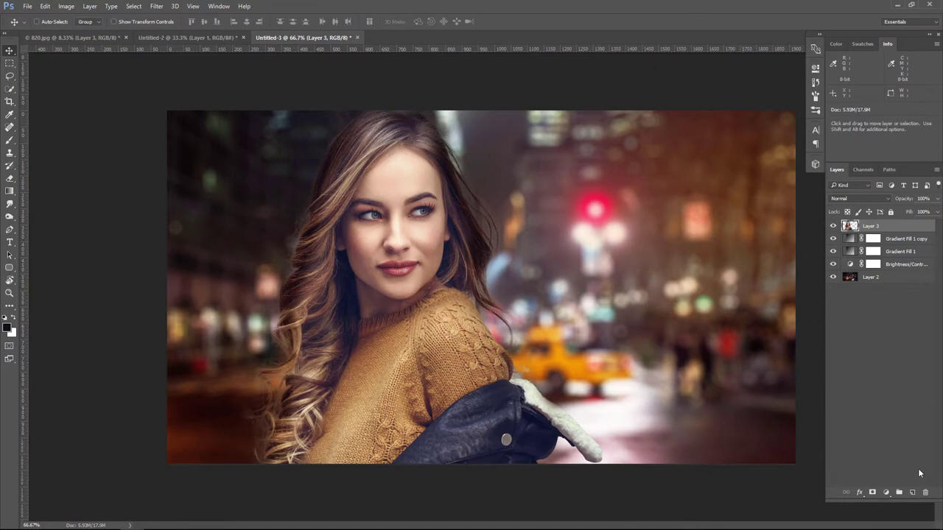
- Add a Brightness/Contrast adjustment clipped to the woman, darkening her to match the night scene
left_click(887, 492)
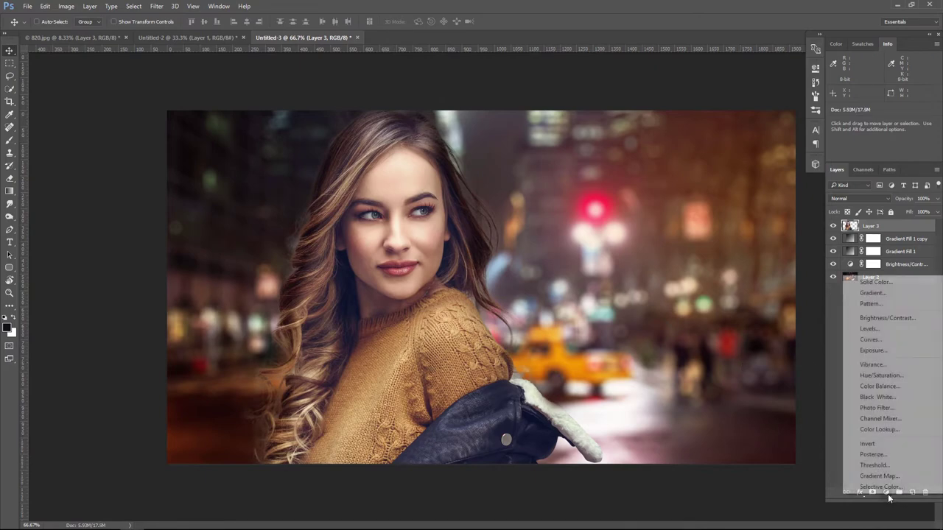
left_click(888, 318)
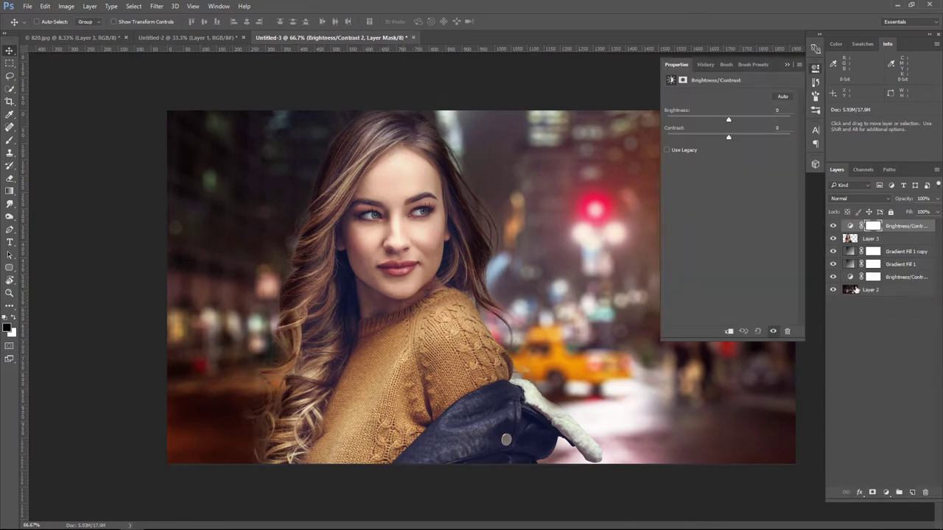
left_click(729, 332)
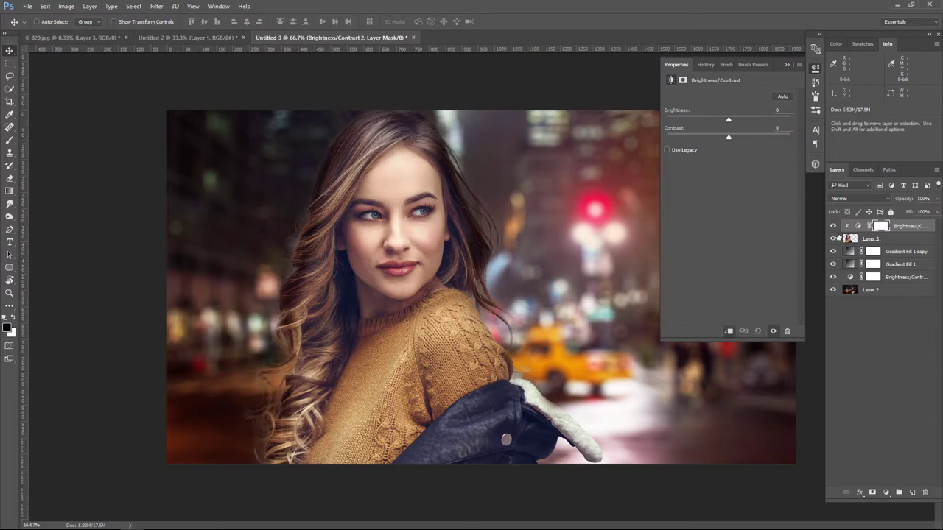
left_click_drag(729, 120, 688, 125)
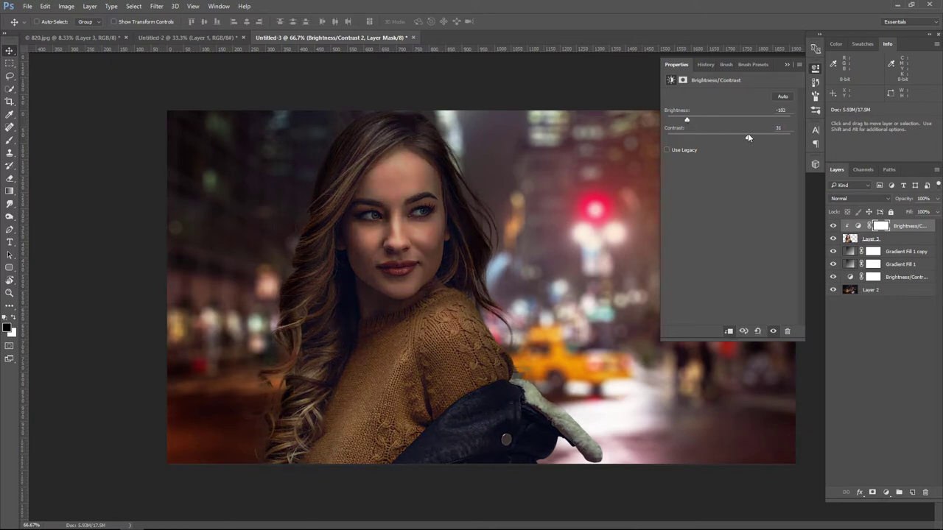
left_click(787, 64)
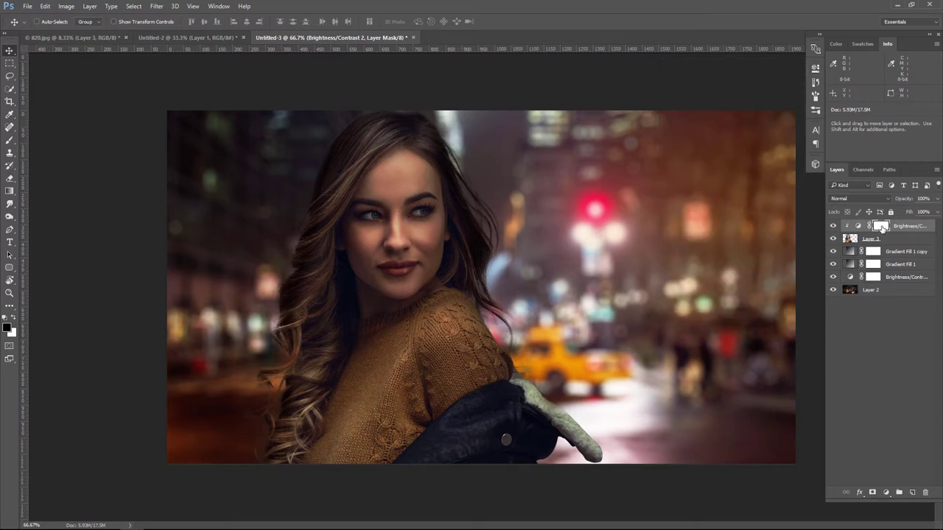
- Paint the adjustment's mask with a 24% opacity brush over her hair, face and neck
left_click(9, 141)
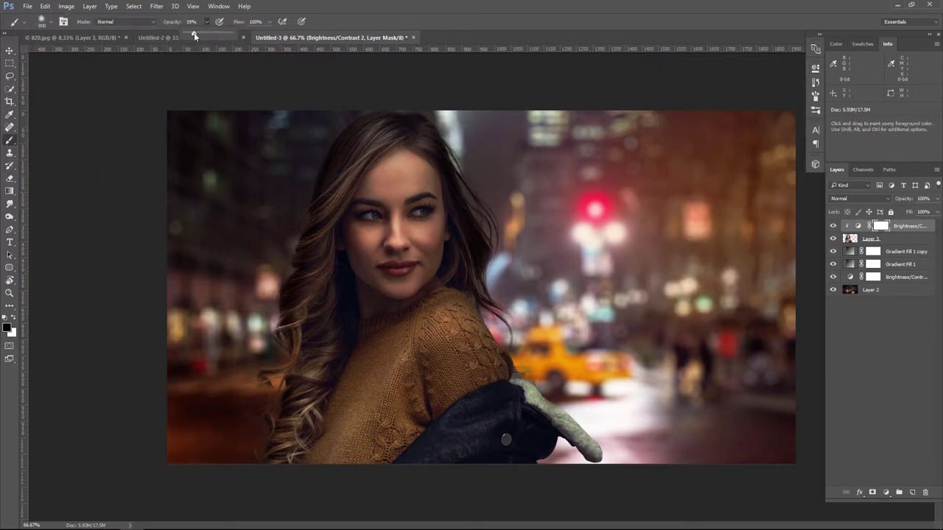
left_click_drag(196, 35, 198, 34)
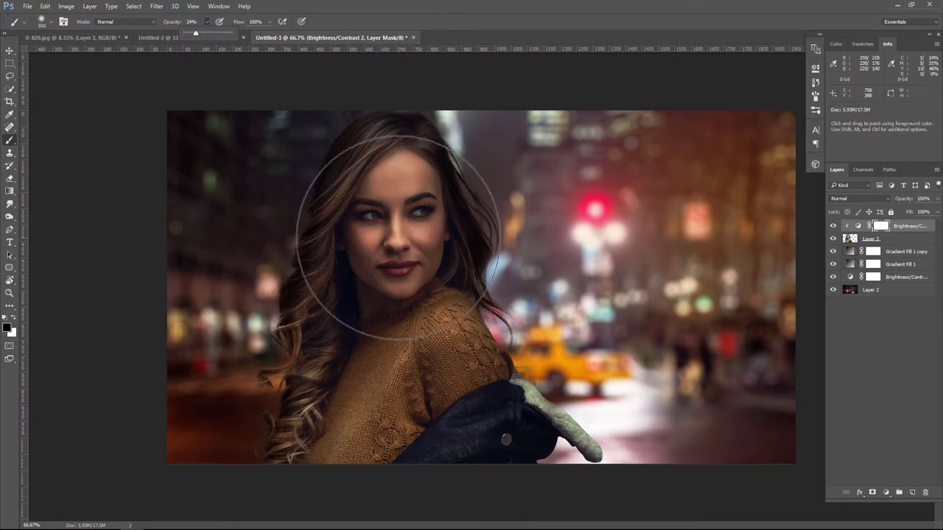
mouse_move(379, 147)
left_mouse_down()
mouse_move(337, 193)
mouse_move(284, 415)
left_mouse_up()
key("bracketright")
key("bracketright")
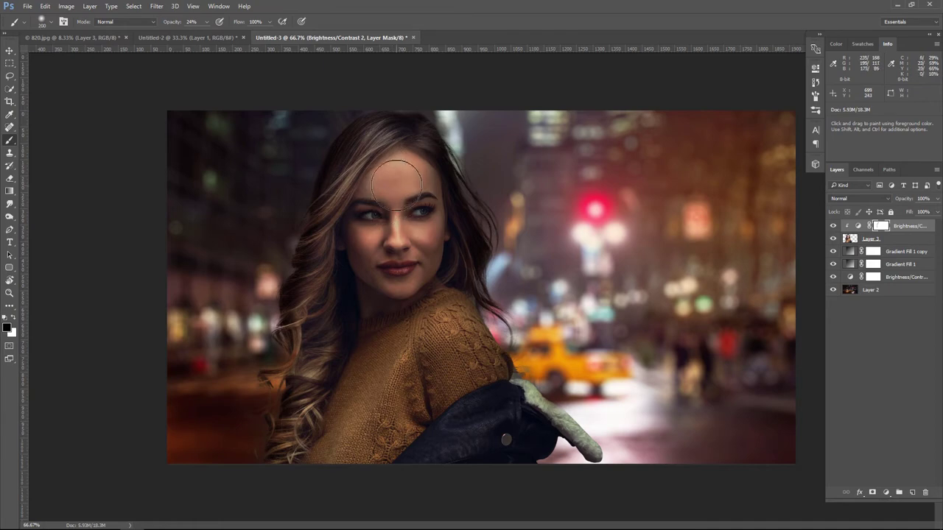
mouse_move(383, 176)
left_mouse_down()
mouse_move(395, 351)
mouse_move(366, 334)
left_mouse_up()
key("bracketleft")
key("bracketleft")
key("bracketleft")
mouse_move(370, 263)
left_mouse_down()
mouse_move(432, 231)
mouse_move(389, 238)
mouse_move(362, 301)
mouse_move(442, 248)
mouse_move(389, 358)
mouse_move(397, 360)
mouse_move(349, 435)
mouse_move(451, 332)
mouse_move(479, 369)
mouse_move(393, 469)
mouse_move(495, 435)
left_mouse_up()
key("bracketright")
key("bracketright")
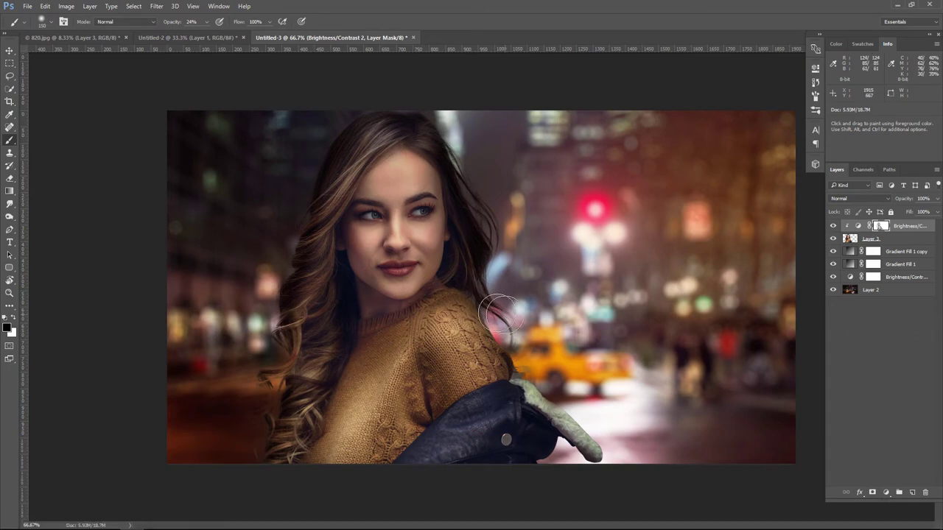
key("bracketleft")
key("bracketleft")
key("bracketleft")
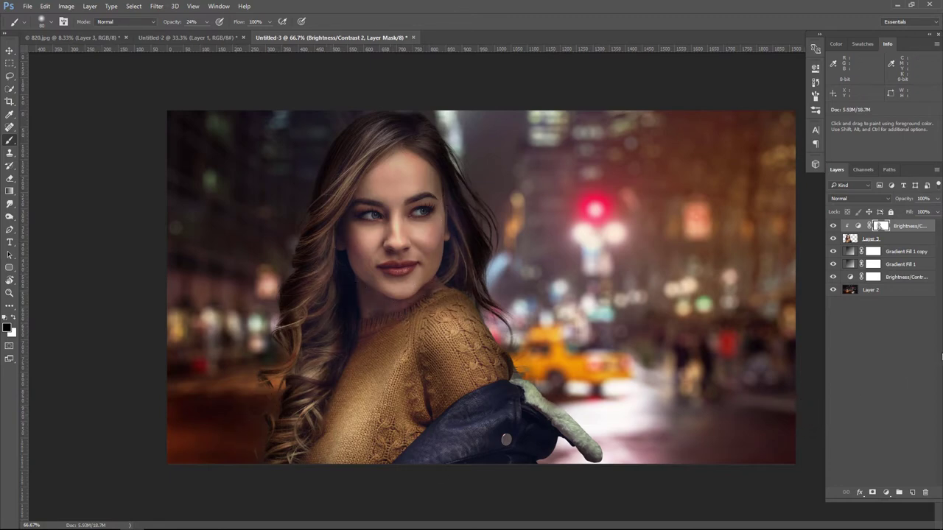
- Add a Levels adjustment (midtone 0.79, white 224) clipped to the woman, painted onto her face and hair
left_click(887, 493)
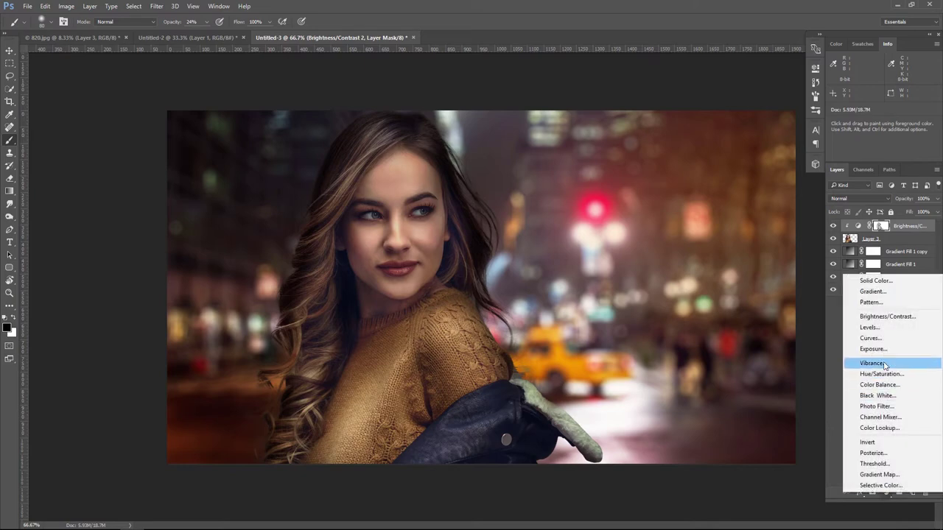
left_click(870, 328)
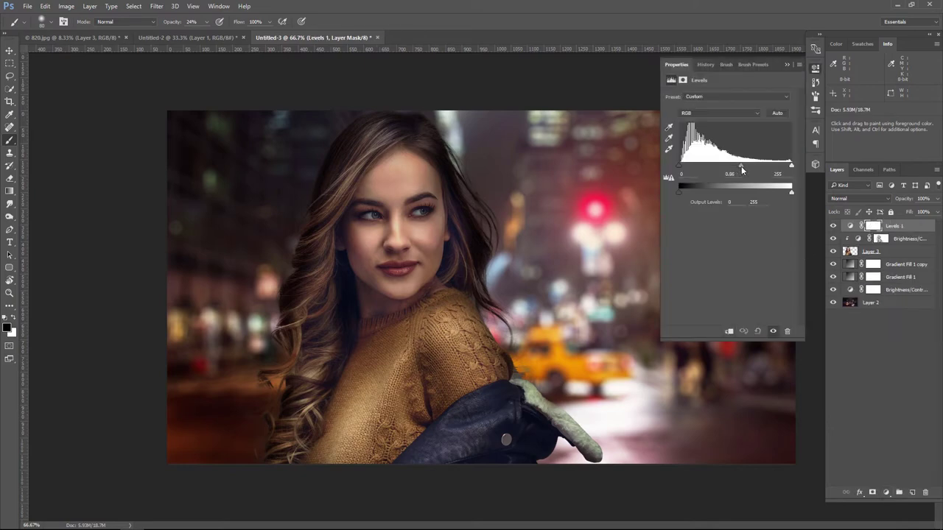
mouse_move(742, 171)
left_mouse_down()
mouse_move(785, 168)
mouse_move(739, 169)
left_mouse_up()
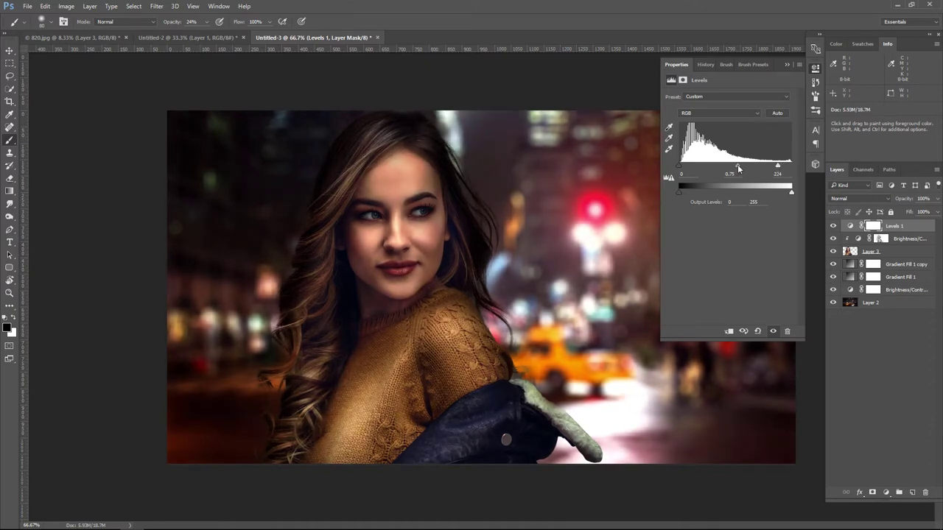
left_click(728, 330)
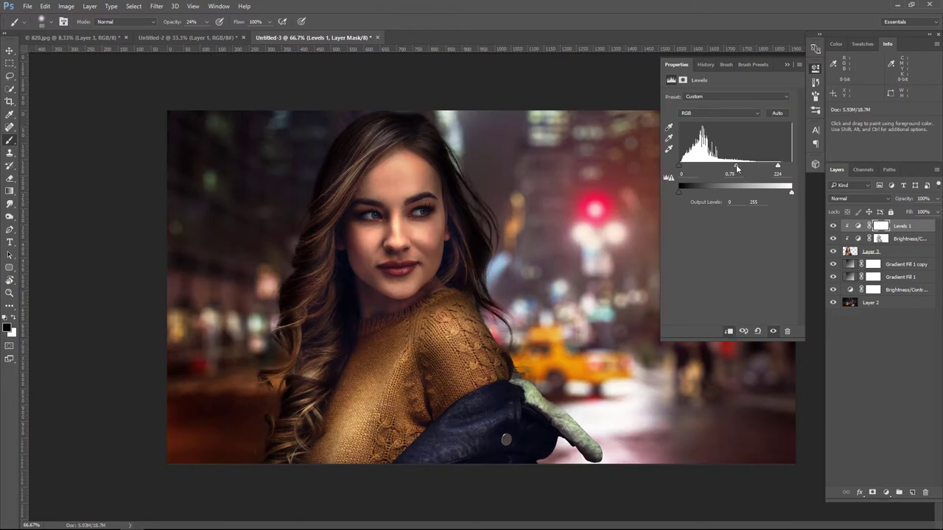
left_click(787, 65)
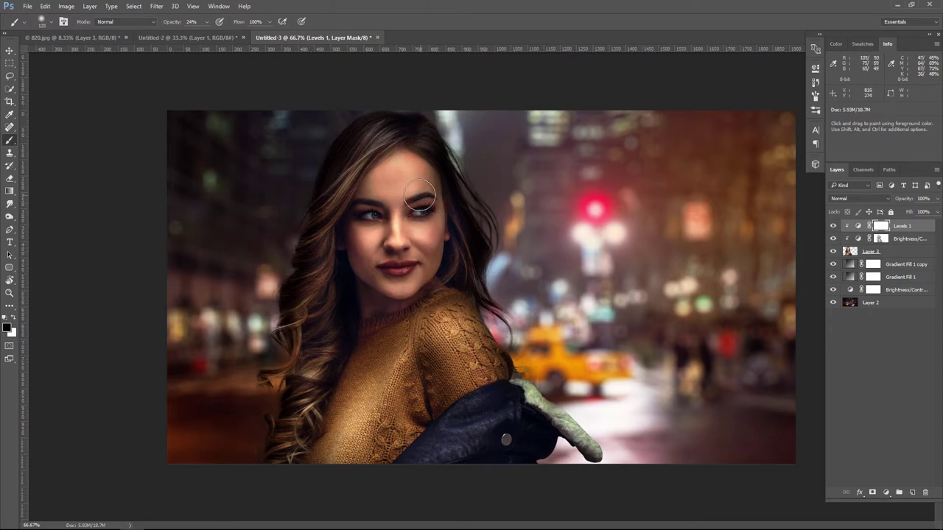
mouse_move(413, 188)
left_mouse_down()
mouse_move(351, 248)
mouse_move(363, 241)
mouse_move(424, 325)
mouse_move(368, 287)
mouse_move(423, 313)
mouse_move(389, 315)
left_mouse_up()
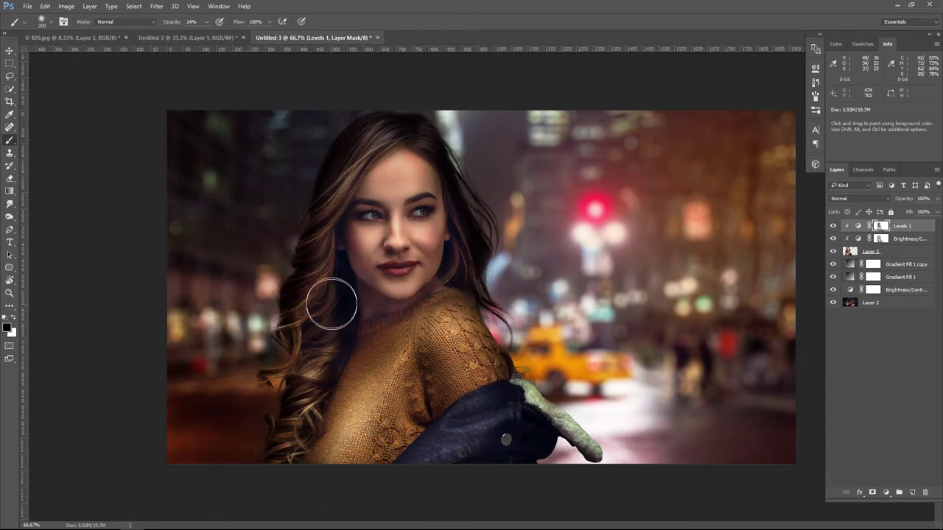
mouse_move(318, 290)
left_mouse_down()
mouse_move(327, 249)
mouse_move(467, 210)
left_mouse_up()
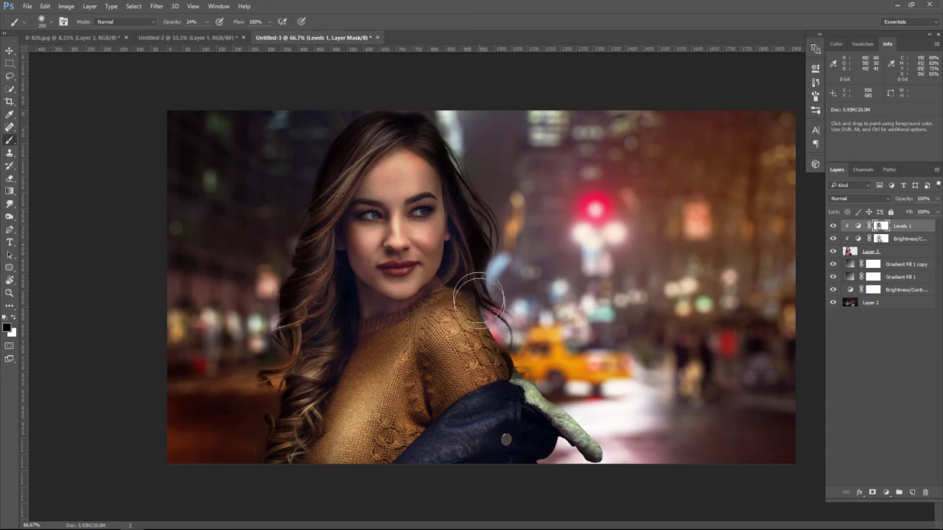
- Toggle Levels 1 and Brightness/Contrast 2 off and on to compare, then reselect Levels 1
left_click(833, 227)
left_click(833, 226)
left_click(833, 226)
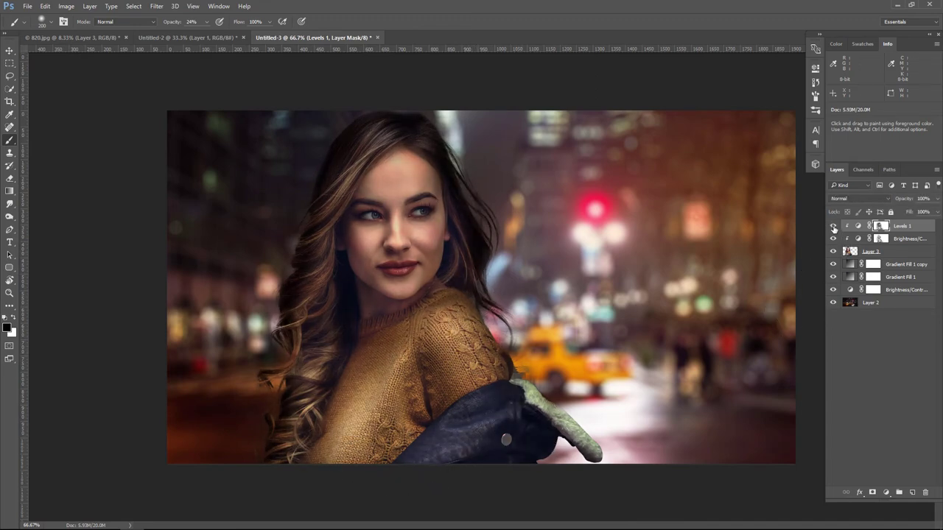
left_click(833, 226)
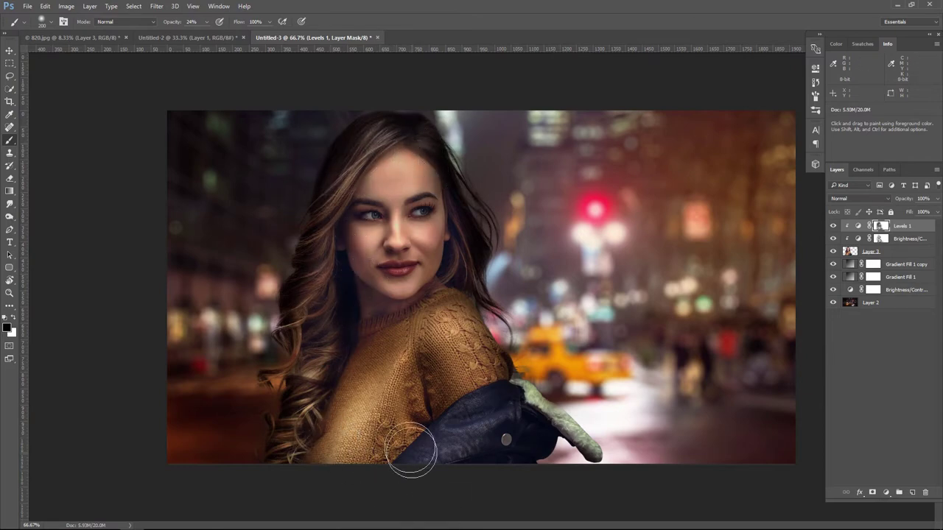
left_click(833, 226)
left_click(834, 226)
left_click(833, 226)
left_click(833, 226)
left_click(831, 238)
left_click(831, 238)
left_click(881, 239)
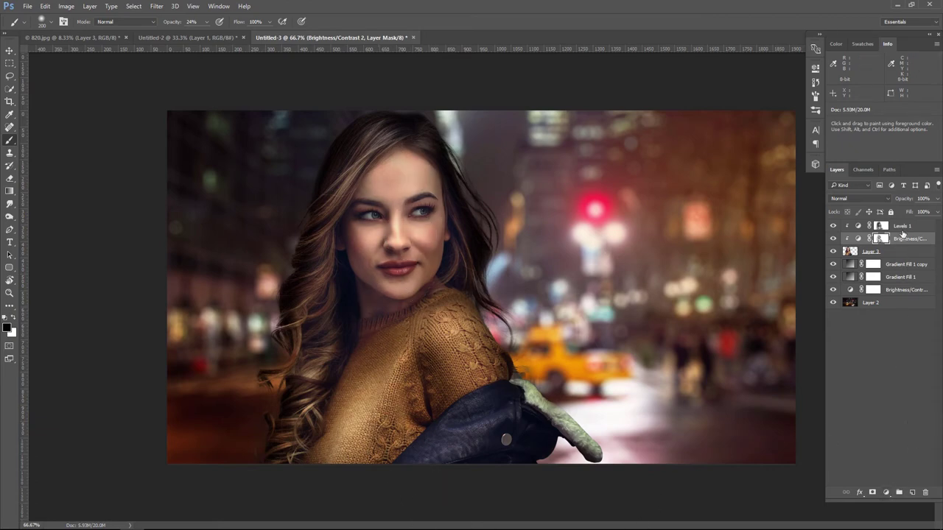
left_click(901, 226)
left_click(885, 492)
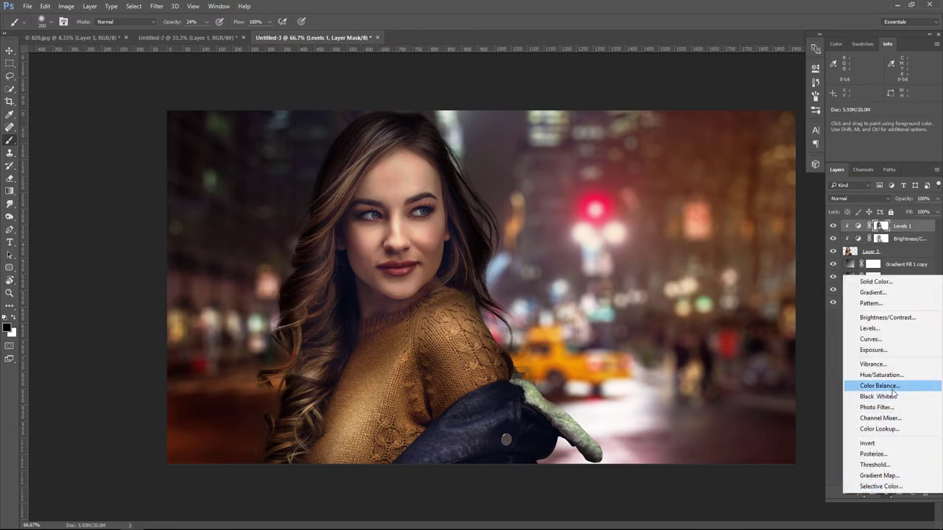
- Add a clipped Color Balance shifting midtones toward red and magenta, masked onto her forehead and eyes
left_click(891, 388)
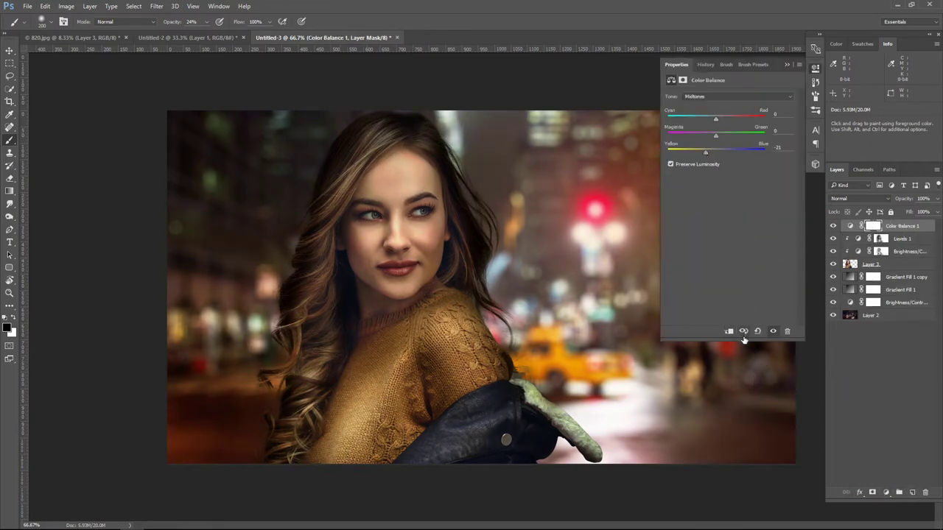
left_click(728, 331)
left_click_drag(726, 118, 705, 135)
left_click(787, 66)
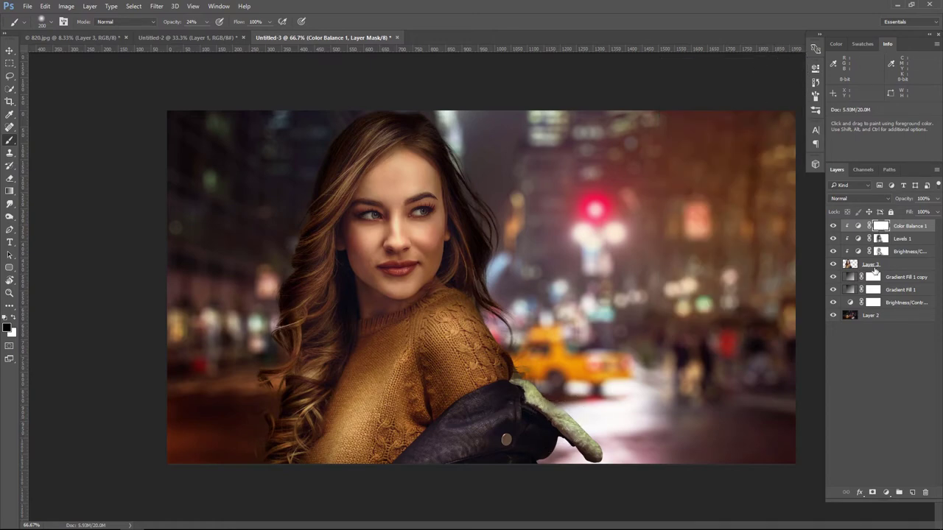
left_click(833, 227)
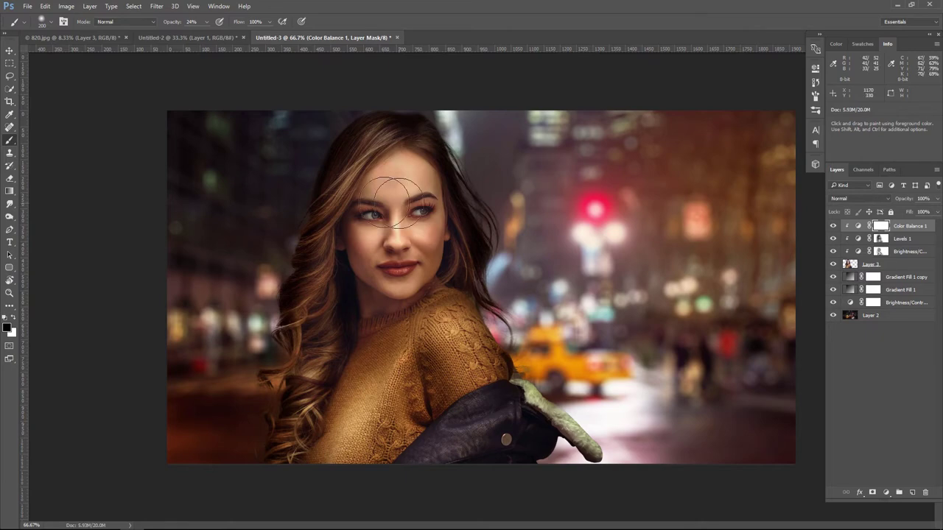
left_click_drag(375, 173, 385, 164)
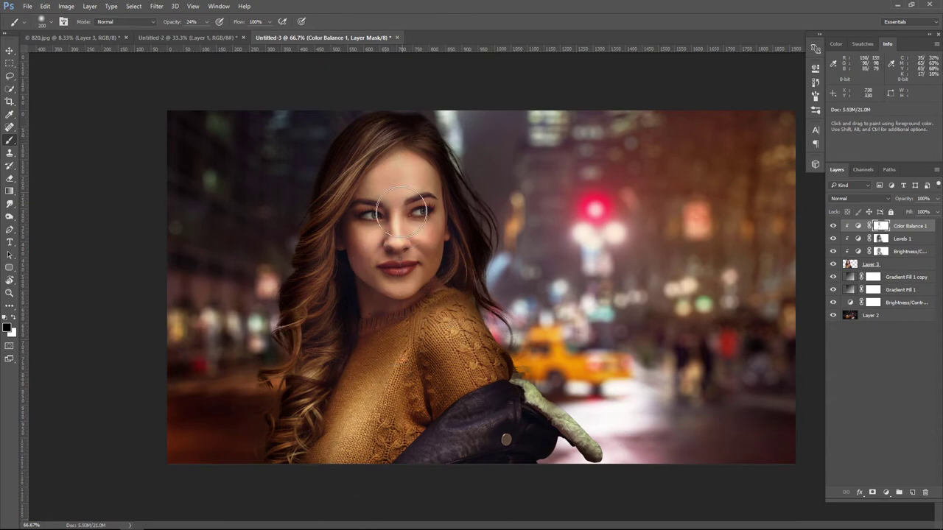
left_click_drag(376, 189, 410, 201)
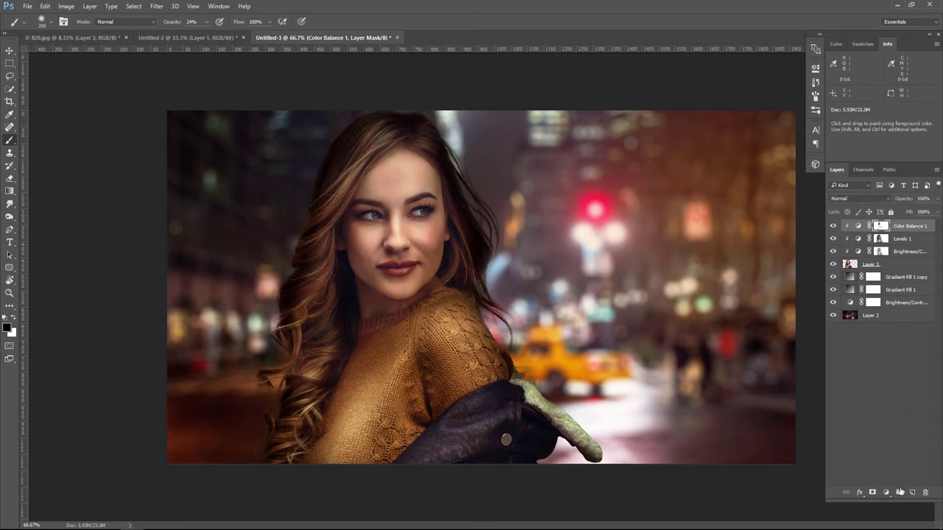
- Add Layer 4 clipped to the woman, fill it with 50% Gray, and set it to Soft Light
left_click(911, 492)
left_click(913, 230, "alt")
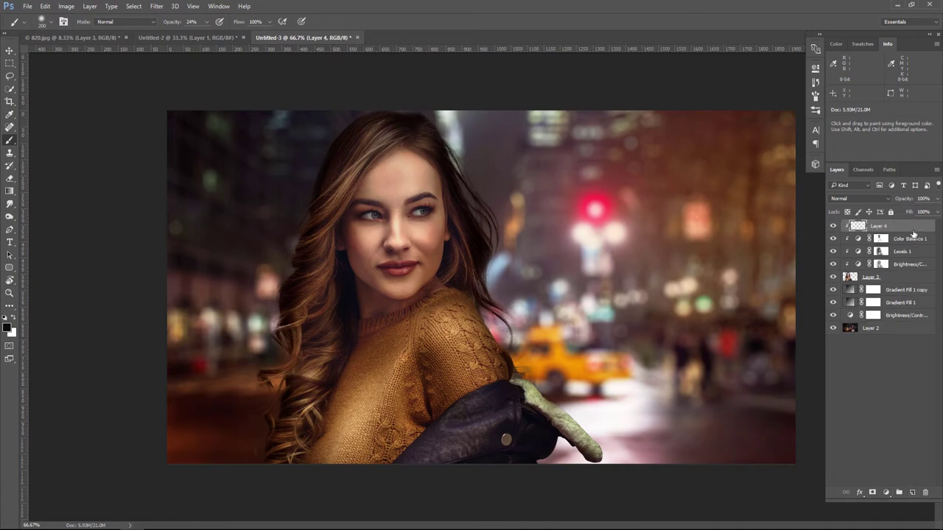
left_click(45, 6)
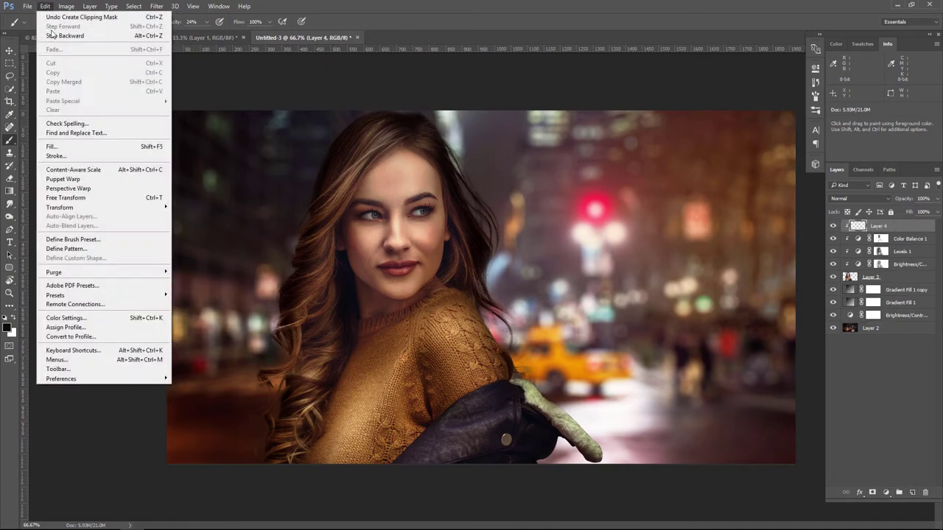
left_click(68, 146)
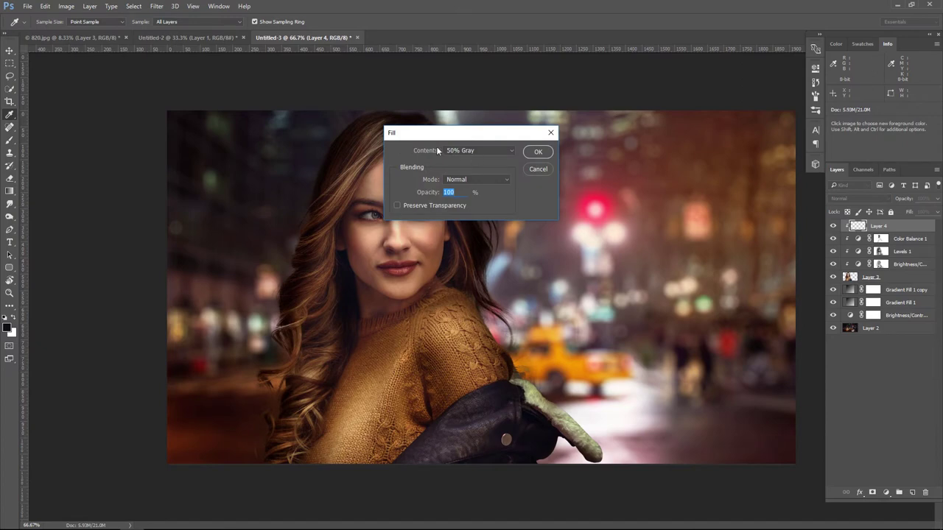
left_click(536, 152)
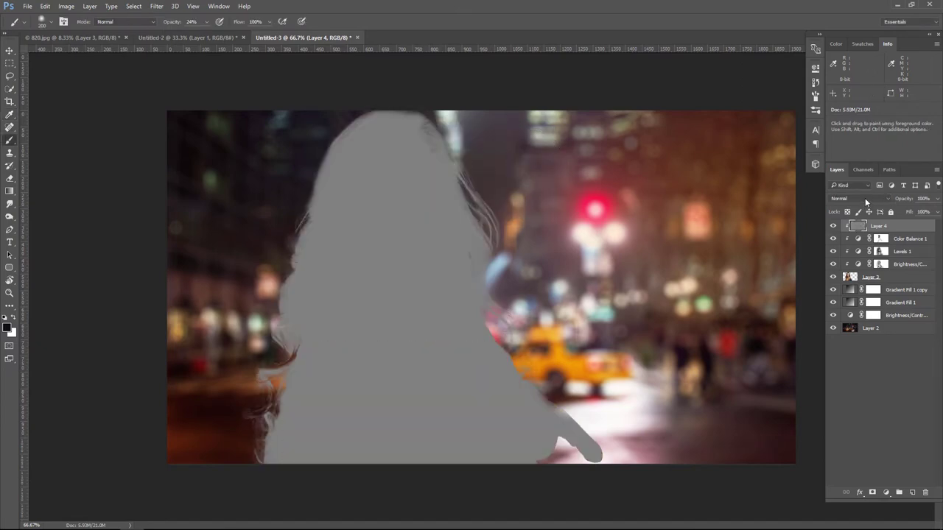
left_click(866, 199)
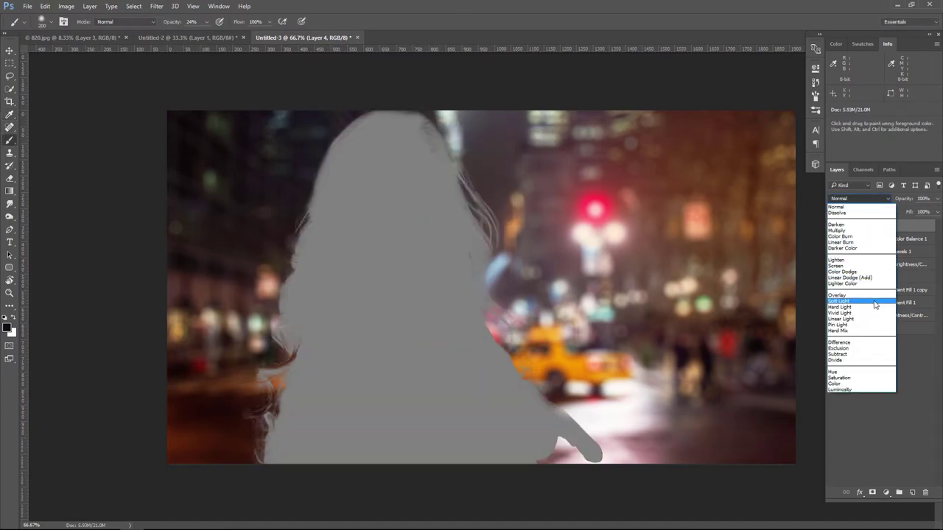
left_click(876, 303)
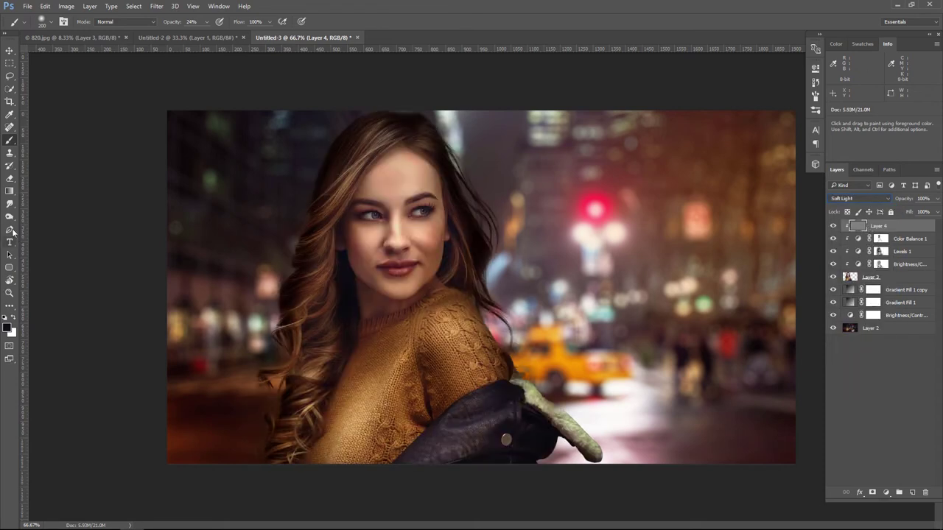
- Dodge the forehead, nose, neck and shoulder on Layer 4 with a small brush
left_click(10, 217)
left_click(41, 218)
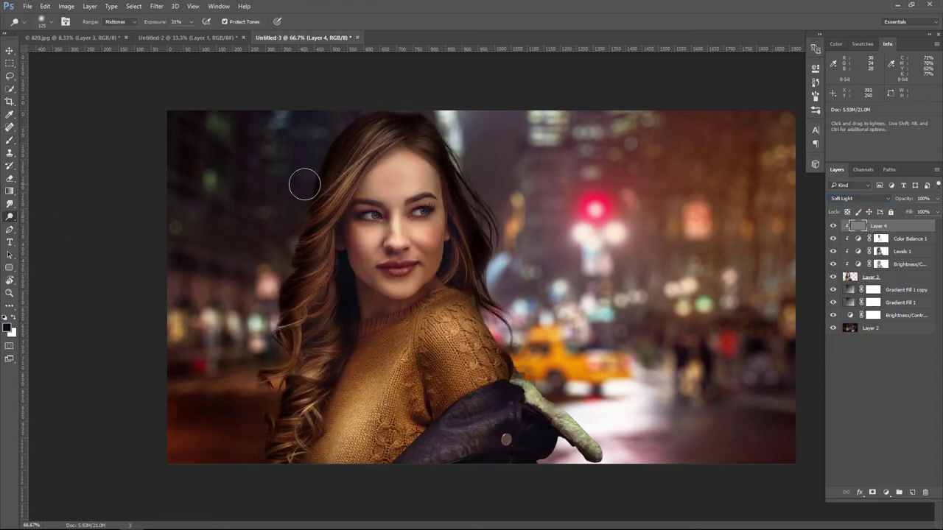
key("bracketleft")
key("bracketleft")
mouse_move(378, 168)
left_mouse_down()
mouse_move(385, 229)
mouse_move(435, 267)
mouse_move(383, 302)
mouse_move(351, 244)
mouse_move(430, 255)
left_mouse_up()
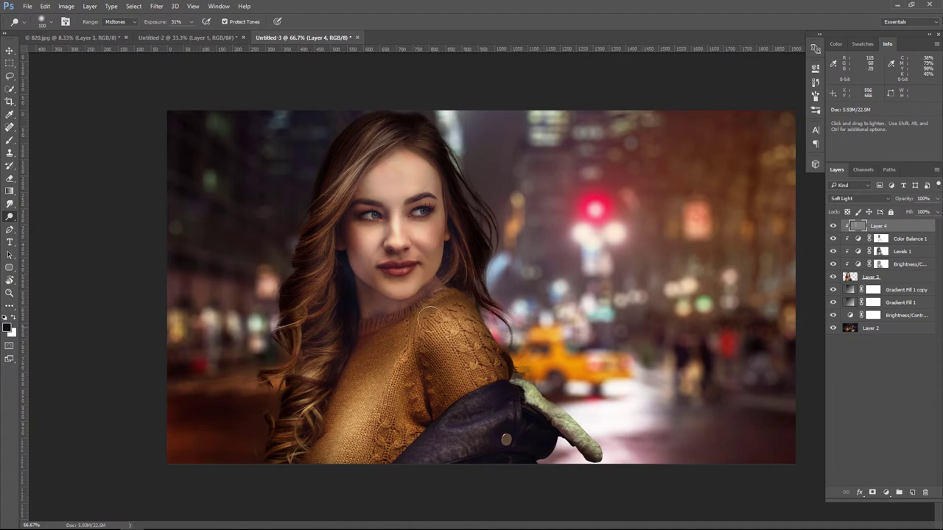
key("bracketright")
key("bracketright")
key("bracketright")
key("bracketleft")
key("bracketleft")
key("bracketleft")
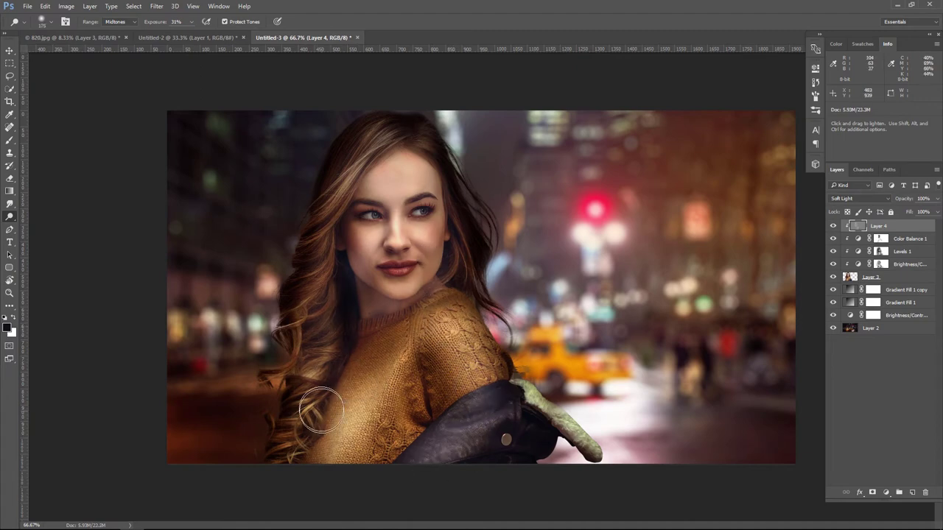
left_click_drag(457, 213, 474, 293)
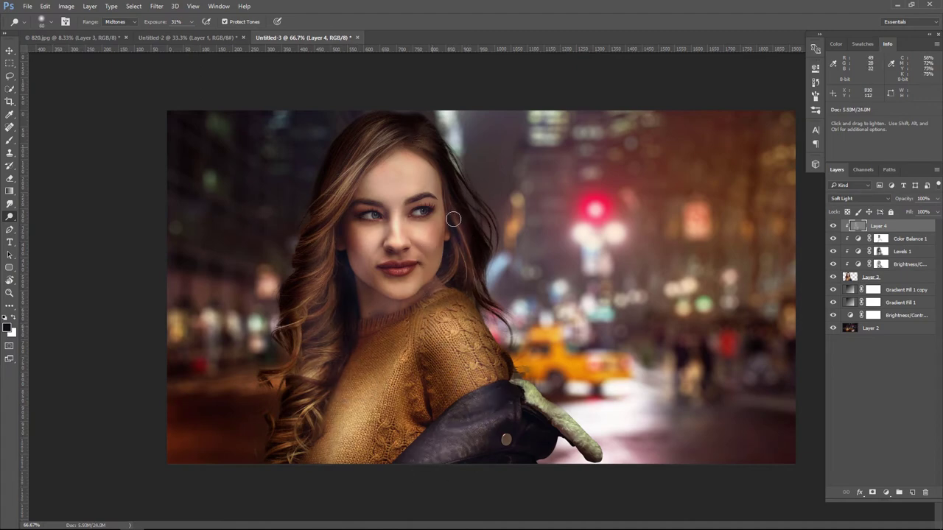
- Burn part of the sweater and the hair strands on the left
right_click(9, 216)
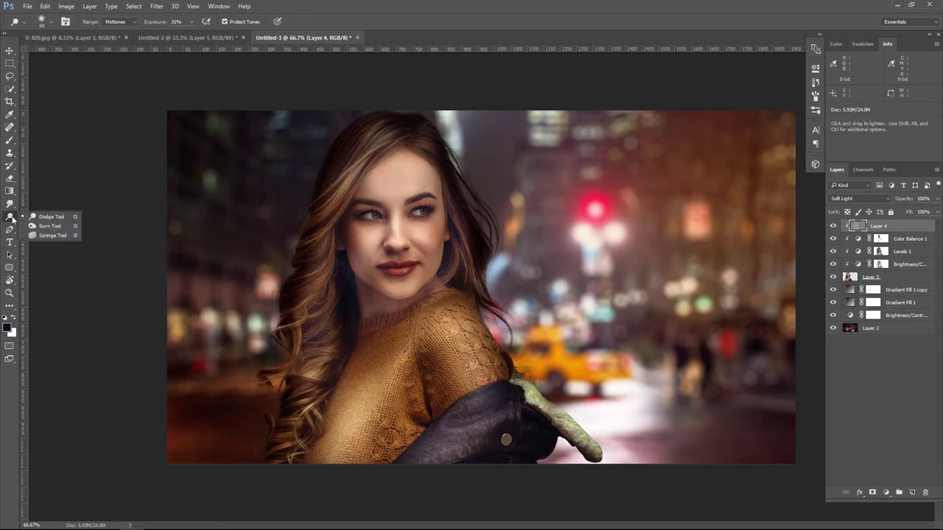
left_click(44, 227)
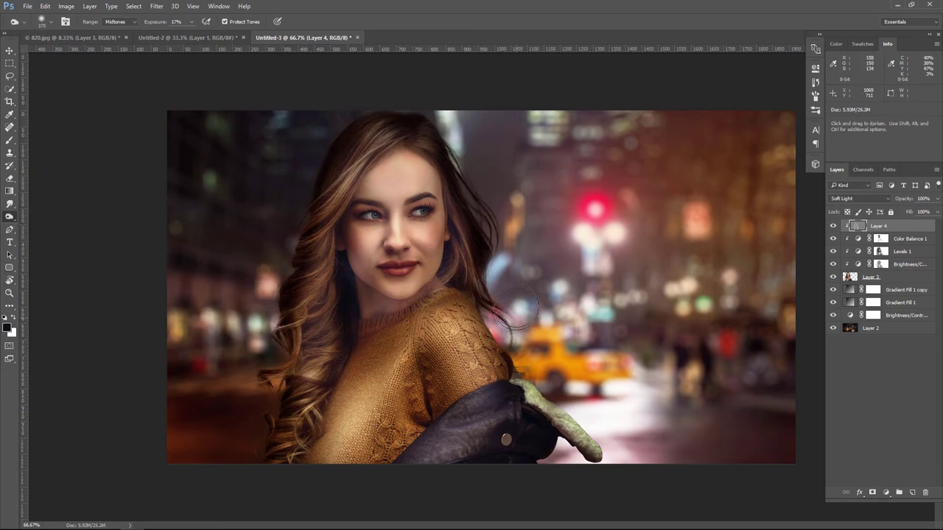
left_click_drag(404, 460, 414, 395)
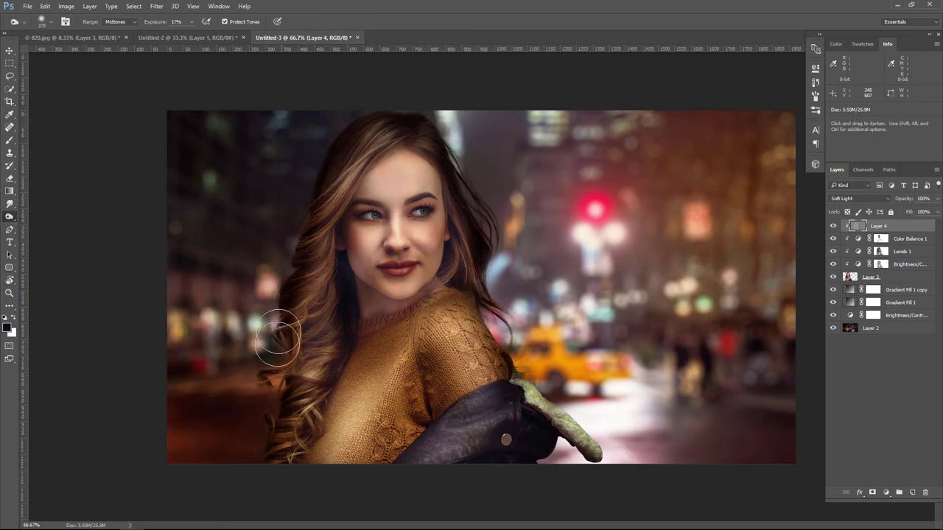
left_click_drag(273, 316, 322, 162)
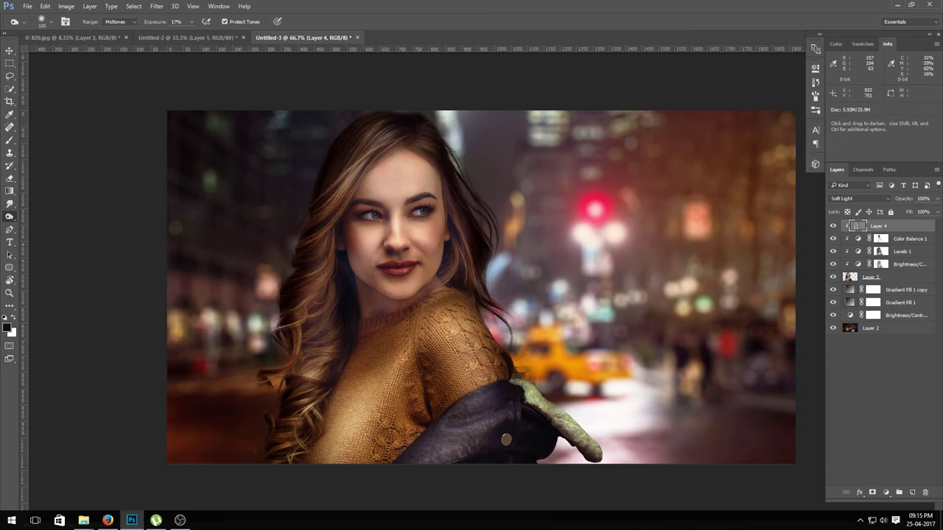
- Set Layer 4 to 80% opacity, toggling it to compare the toning
left_click(833, 227)
left_click(834, 226)
left_click(834, 226)
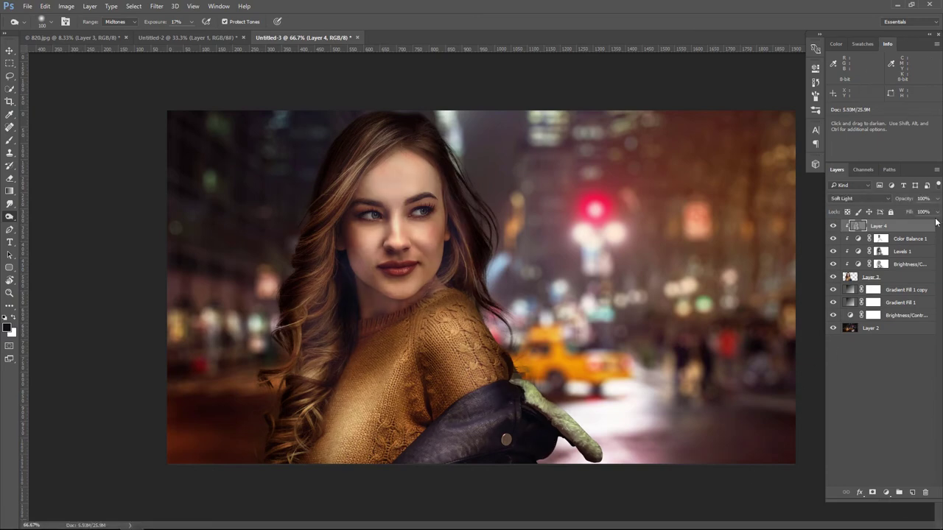
left_click(938, 199)
left_click(834, 228)
left_click(833, 227)
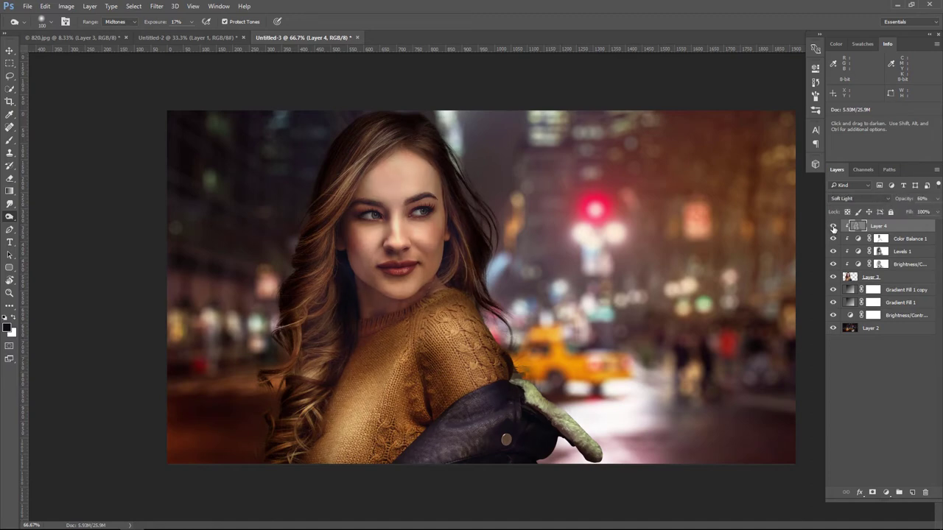
left_click(833, 228)
left_click(834, 228)
- Stamp all visible layers into a new top layer with Shift+Ctrl+Alt+E
key("v")
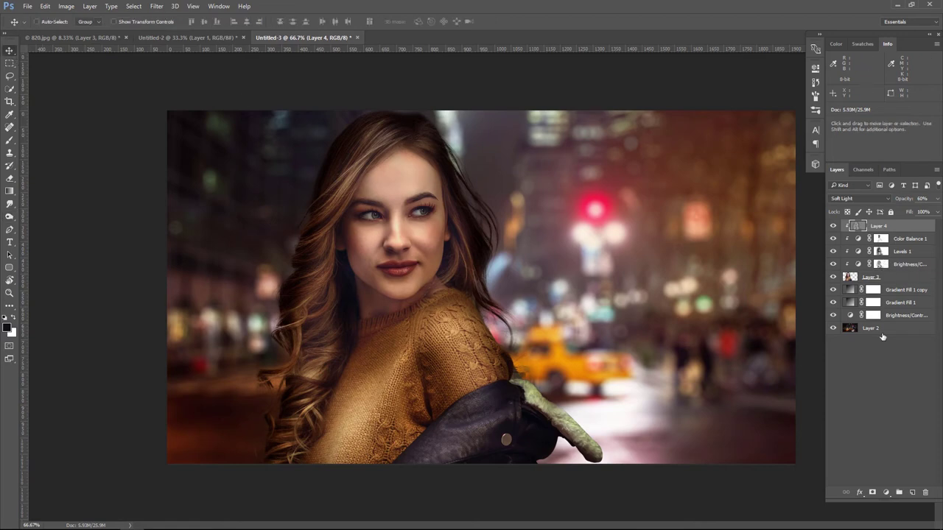
left_click(913, 493)
key("ctrl+shift+alt+e")
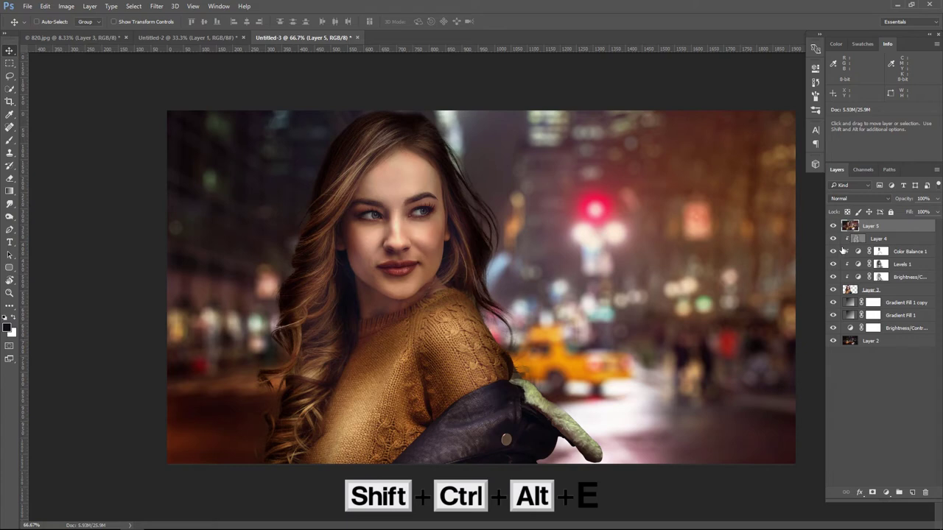
- In the Camera Raw Filter, set a yellow Adjustment Brush with Tint +28, Exposure +0.75, Clarity +54
left_click(156, 6)
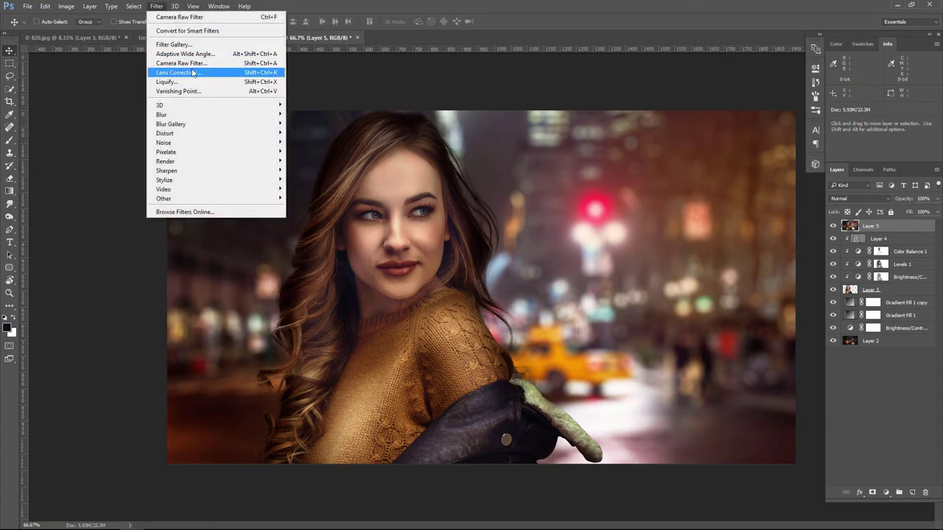
left_click(190, 64)
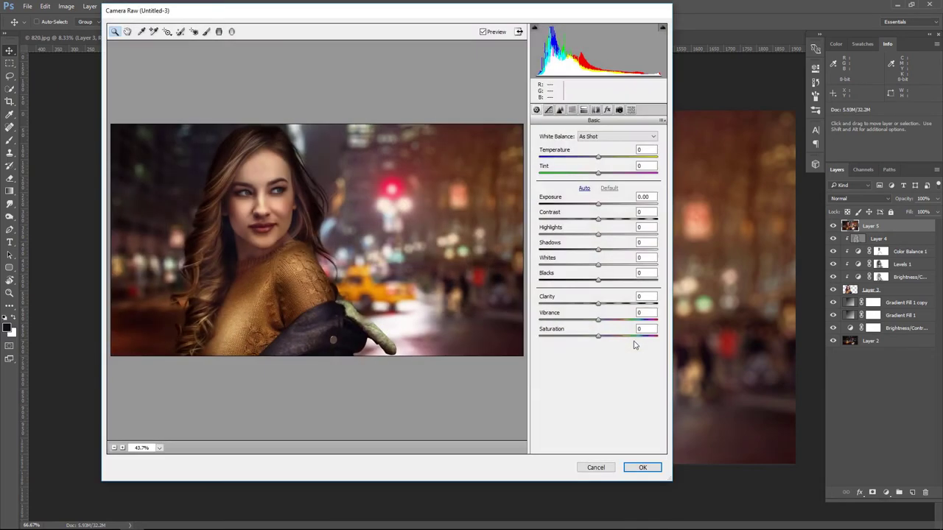
left_click(206, 31)
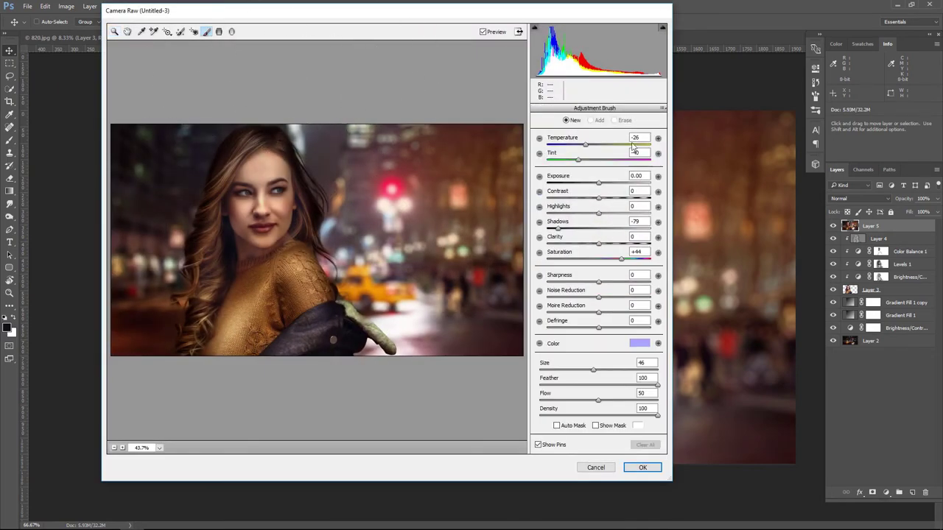
left_click(640, 343)
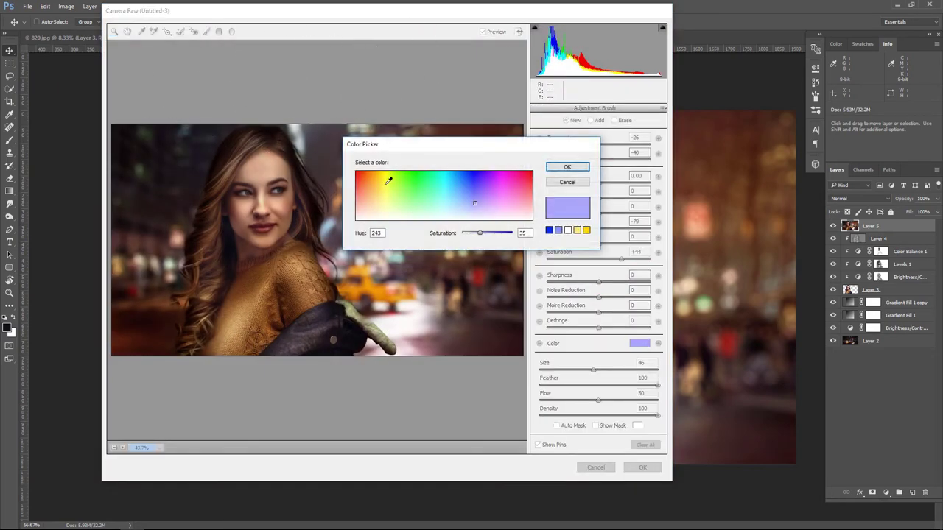
left_click(382, 180)
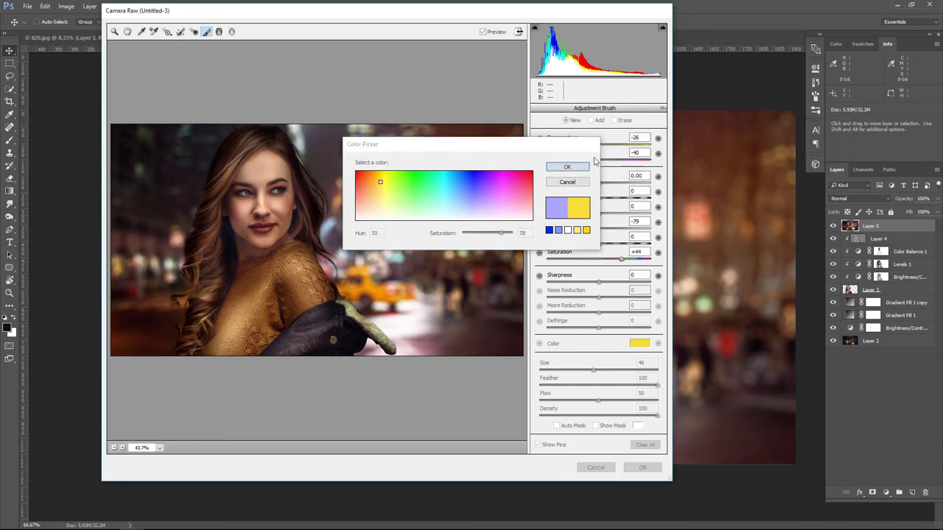
left_click(567, 166)
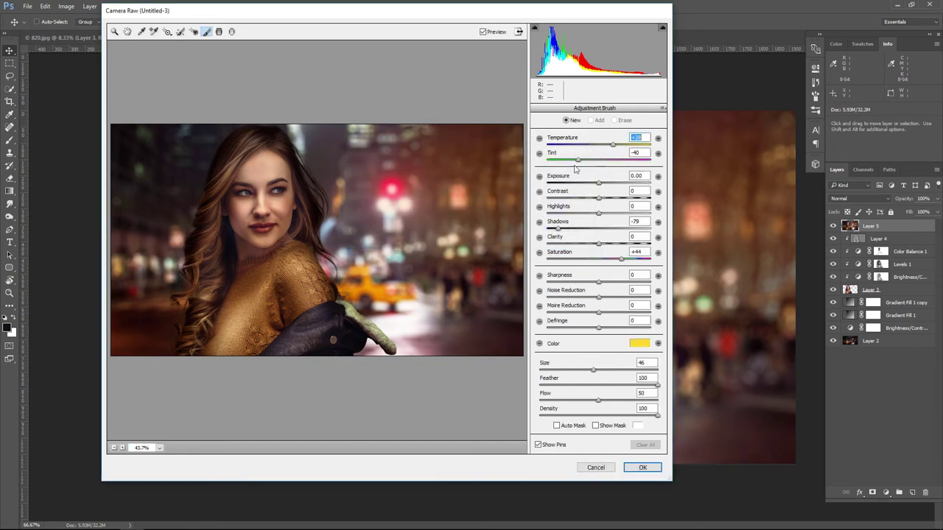
mouse_move(577, 159)
left_mouse_down()
mouse_move(610, 164)
mouse_move(608, 189)
left_mouse_up()
left_click(601, 198)
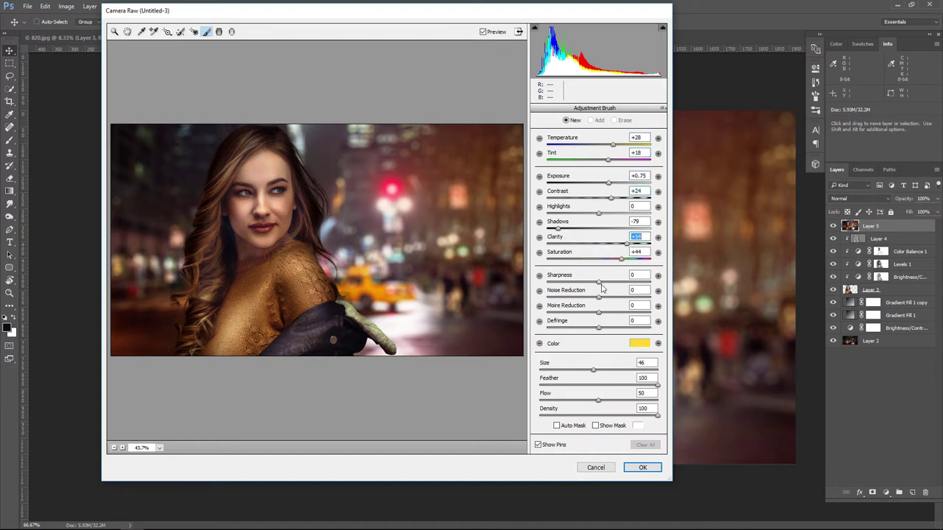
left_click_drag(597, 283, 605, 285)
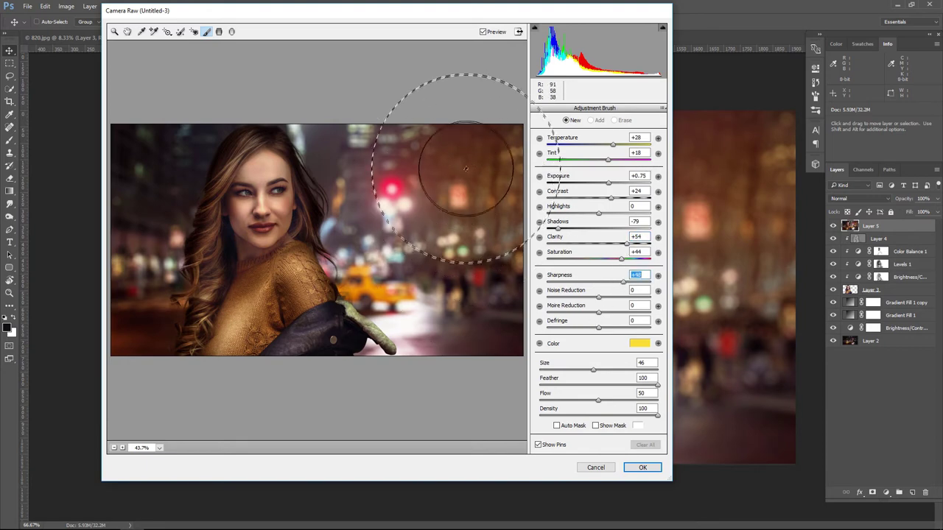
- Paint the warm yellow glow over the right-side bokeh and down the lower right
left_click_drag(473, 158, 470, 351)
key("Delete")
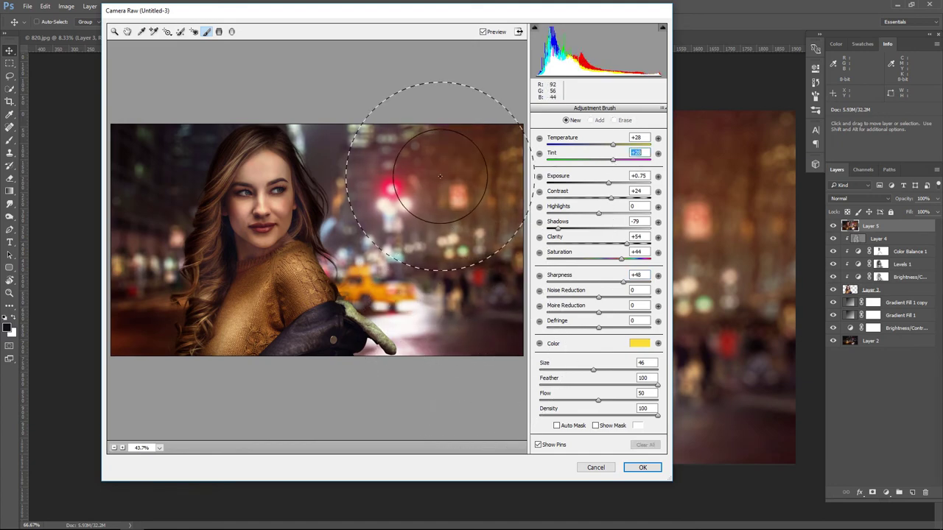
mouse_move(479, 144)
left_mouse_down()
mouse_move(487, 282)
mouse_move(400, 147)
left_mouse_up()
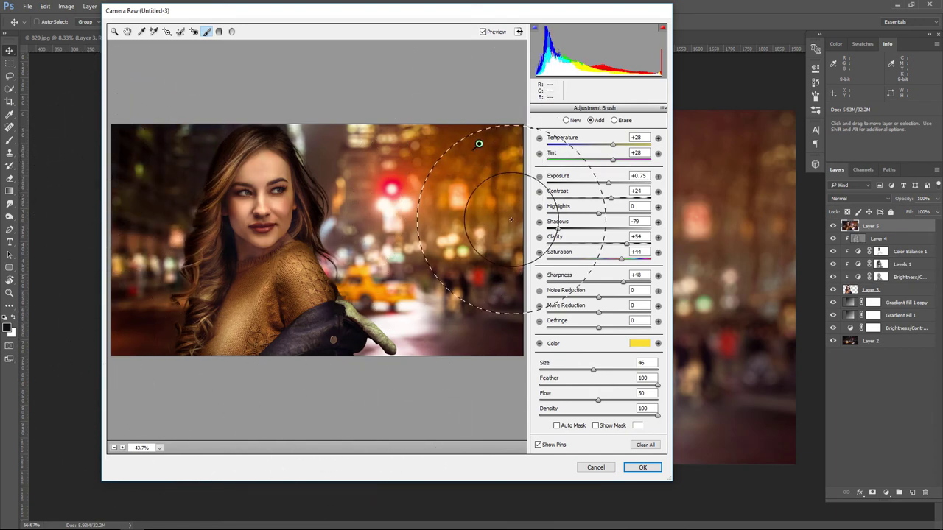
left_click_drag(478, 147, 497, 271)
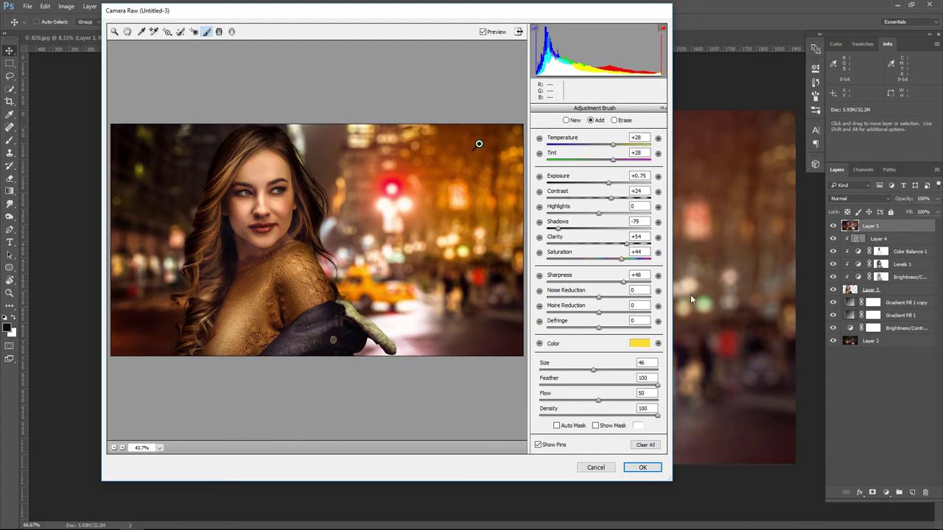
- Apply a global Basic grade: Shadows -56, Blacks +65, Clarity +28, Temp +13, Tint +33, Vibrance +19
left_click(114, 31)
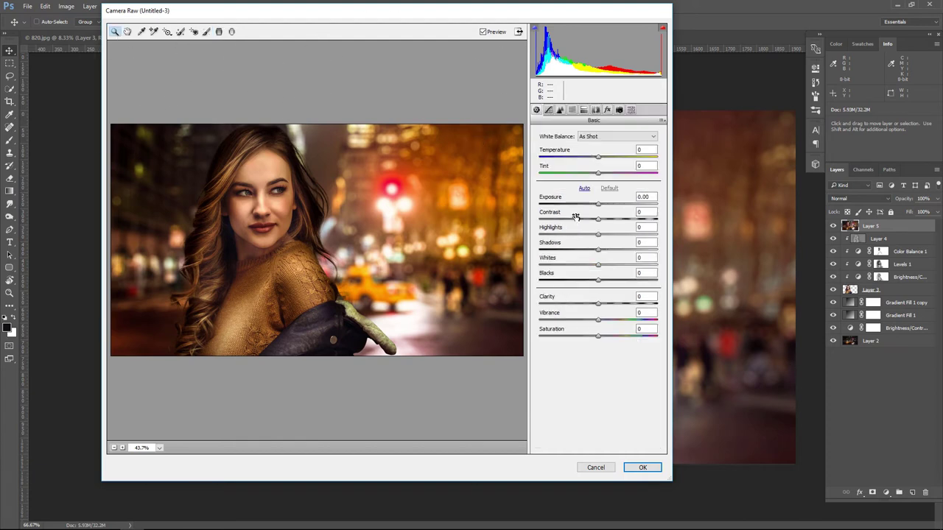
left_click_drag(598, 204, 594, 208)
left_click_drag(598, 304, 620, 306)
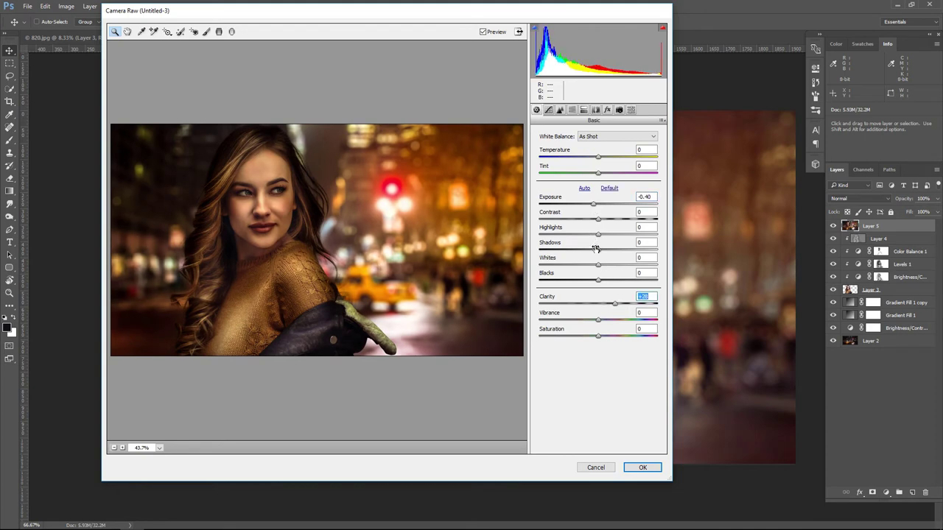
mouse_move(598, 250)
left_mouse_down()
mouse_move(567, 250)
mouse_move(551, 234)
mouse_move(589, 235)
mouse_move(620, 269)
mouse_move(583, 269)
mouse_move(638, 281)
left_mouse_up()
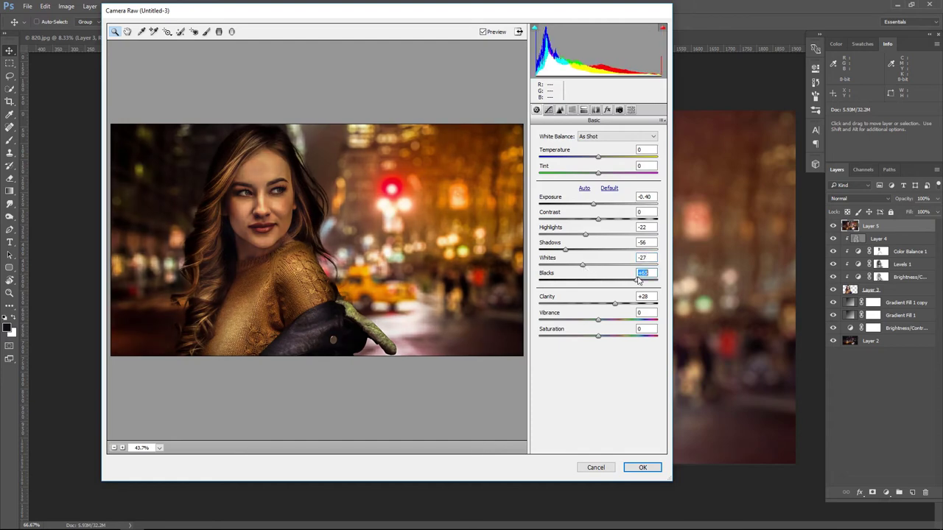
left_click_drag(603, 205, 598, 209)
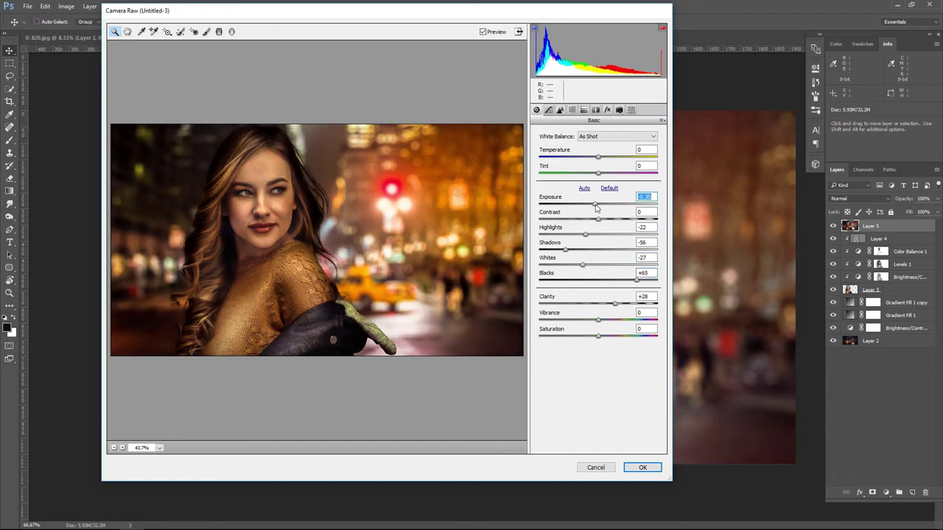
mouse_move(598, 157)
left_mouse_down()
mouse_move(618, 176)
mouse_move(608, 161)
left_mouse_up()
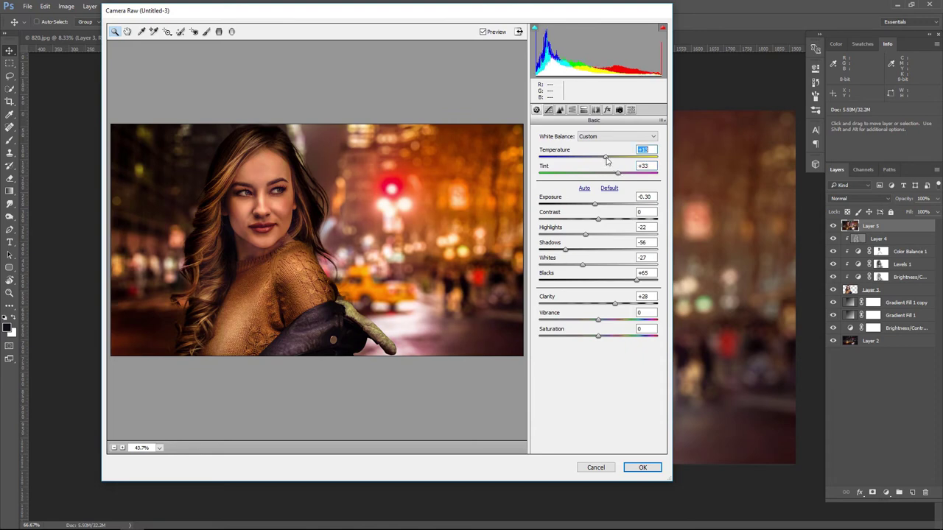
left_click_drag(599, 321, 609, 322)
left_click_drag(598, 336, 584, 337)
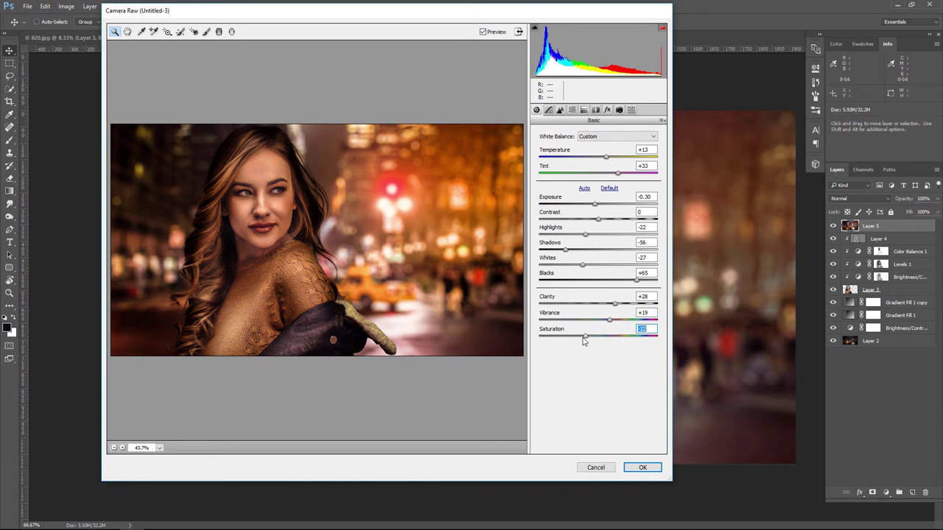
left_click_drag(584, 338, 591, 337)
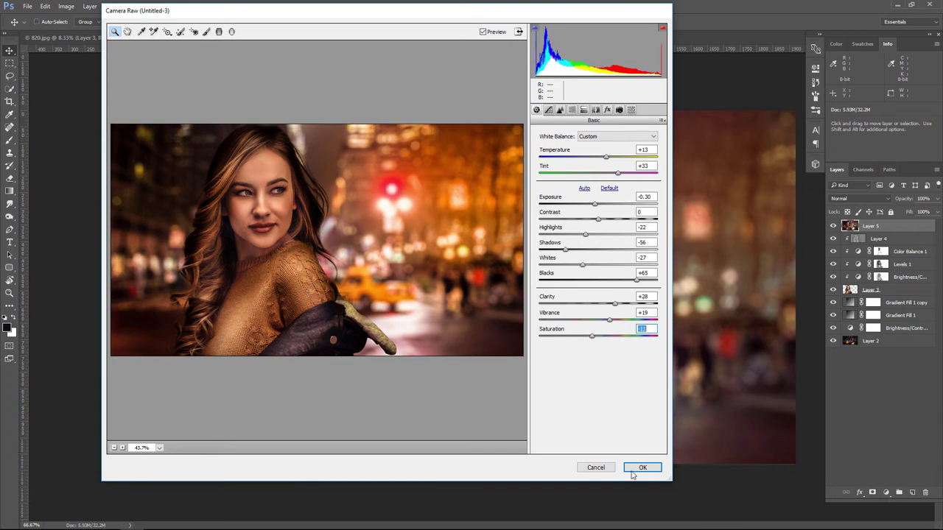
left_click(635, 470)
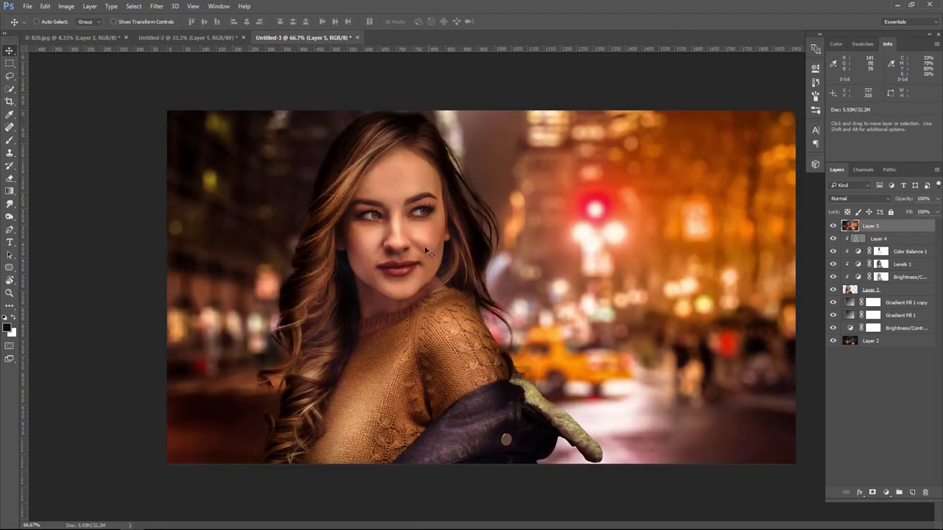
- Add a Color Lookup adjustment layer using the Soft_Warming.look 3DLUT file
left_click(833, 226)
left_click(834, 226)
left_click(888, 494)
left_click(887, 428)
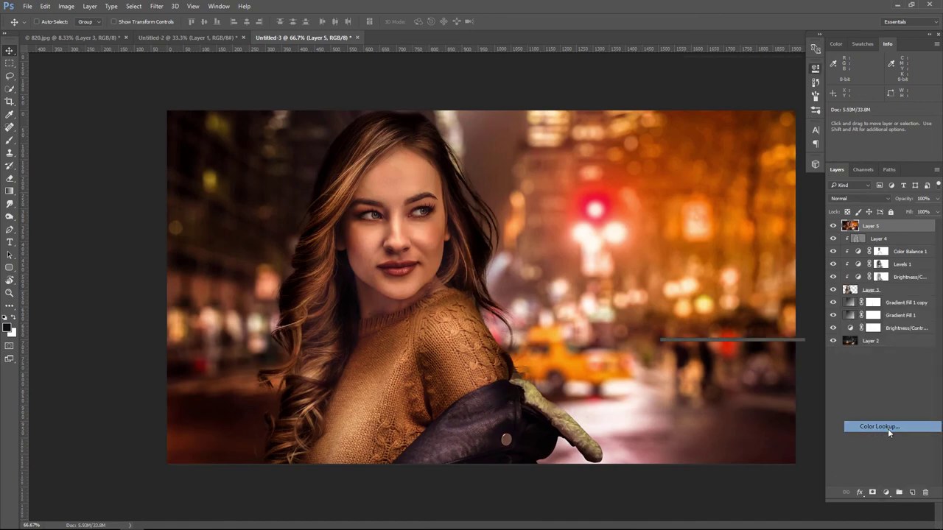
left_click(734, 96)
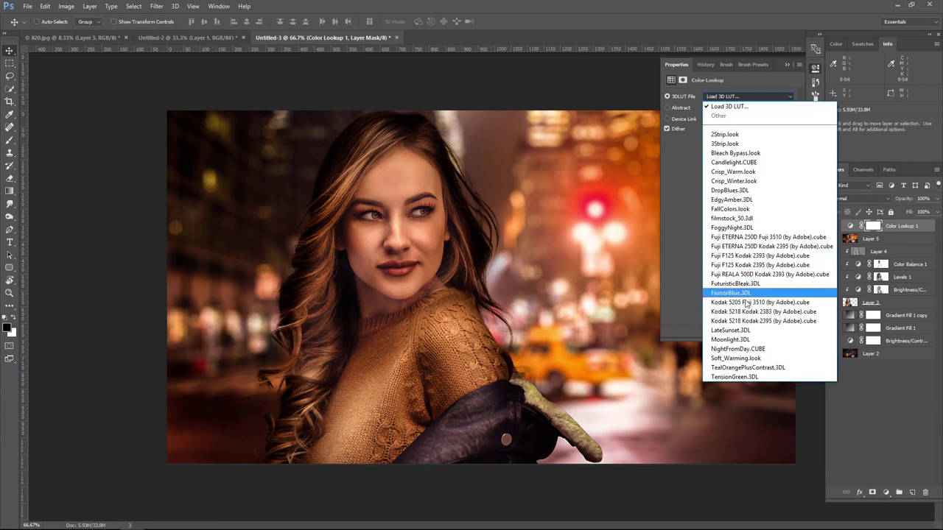
left_click(753, 359)
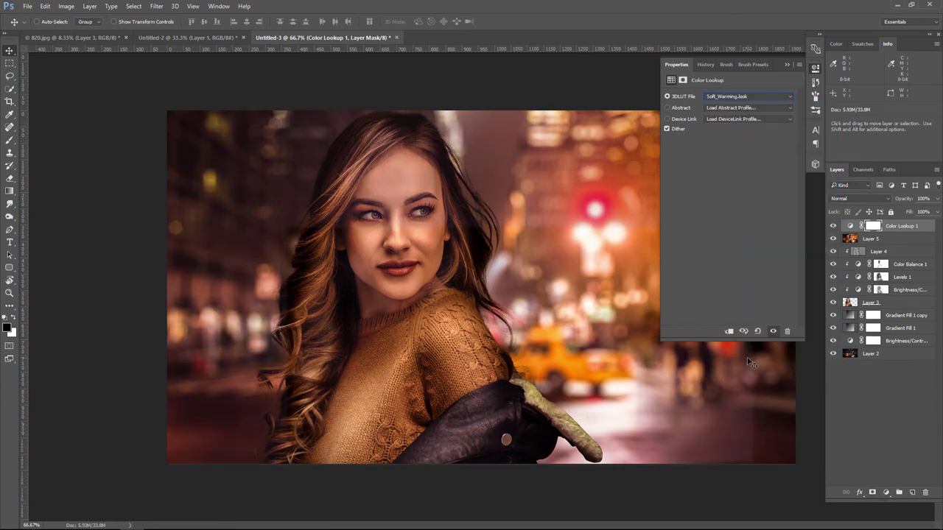
left_click(785, 65)
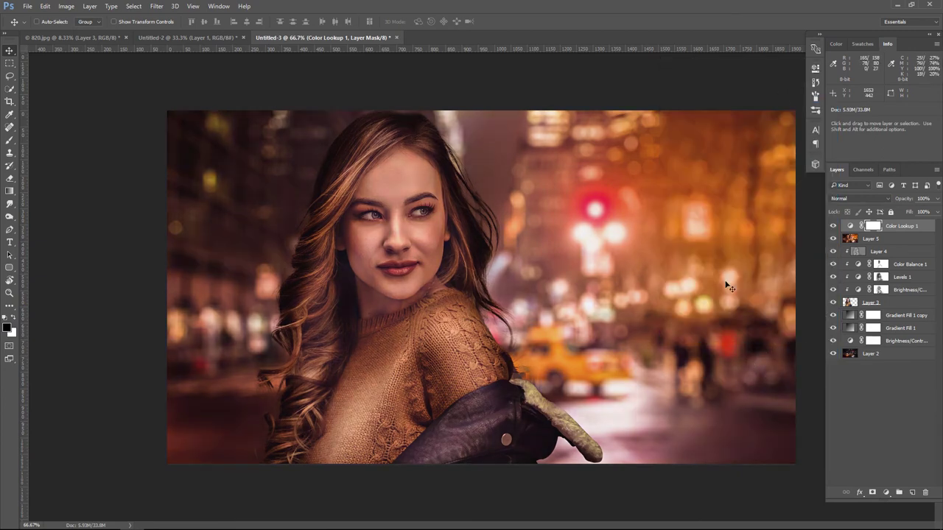
- Mask the lookup off the upper-right bokeh and sweater with an 800 px brush
left_click(9, 140)
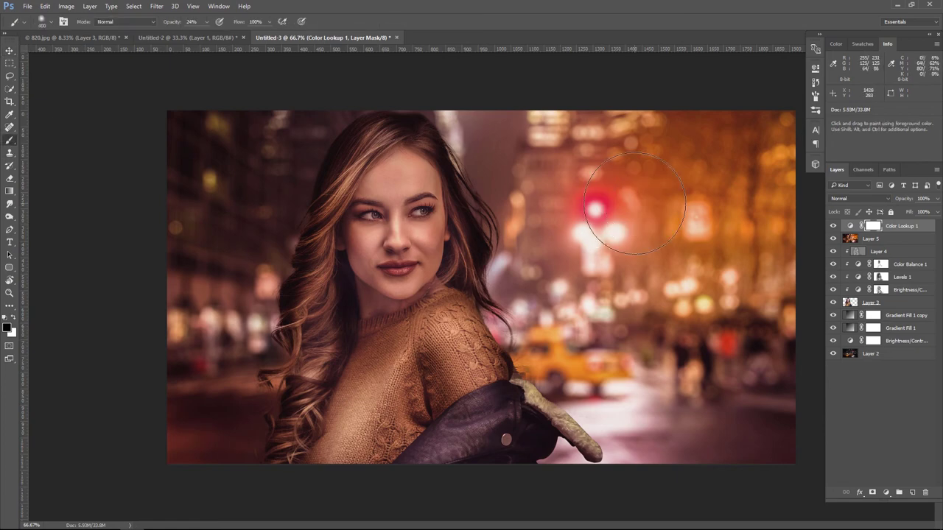
key("bracketright")
key("bracketright")
key("bracketright")
key("bracketleft")
key("bracketleft")
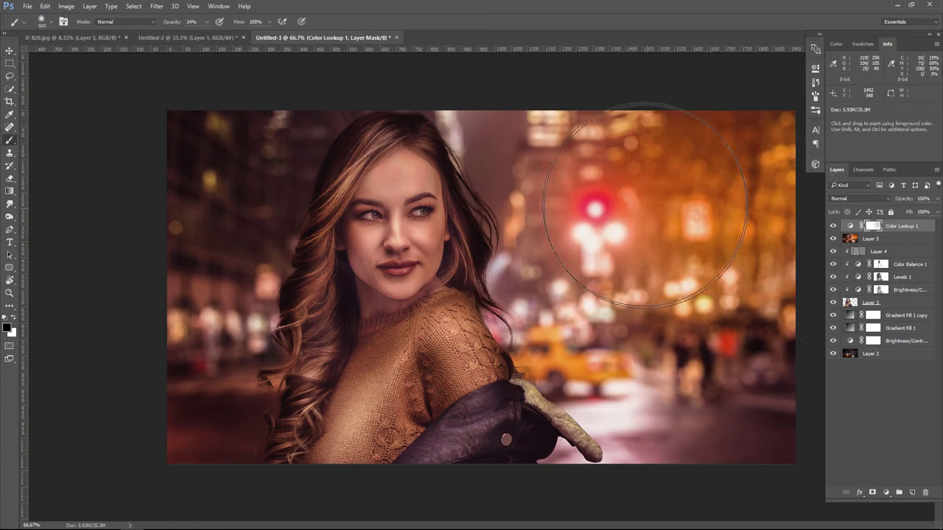
left_click_drag(715, 199, 674, 147)
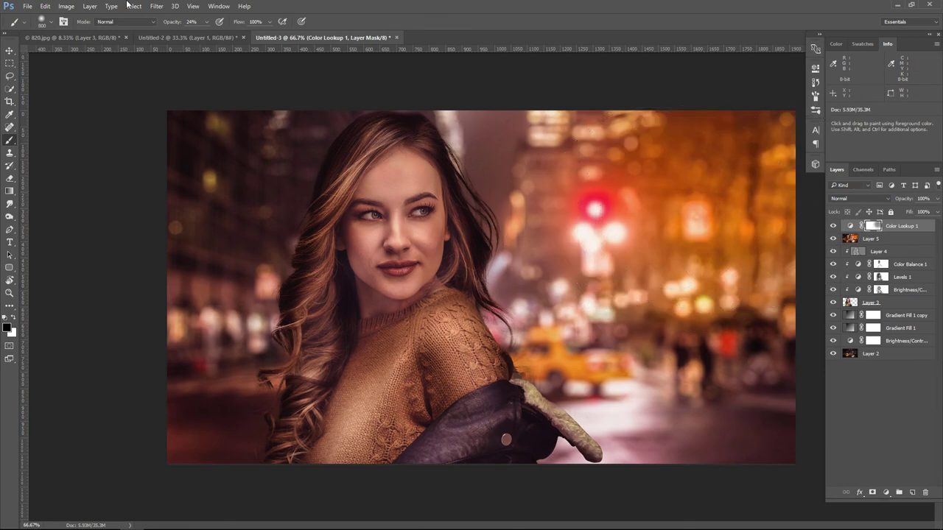
left_click(206, 21)
left_click(218, 36)
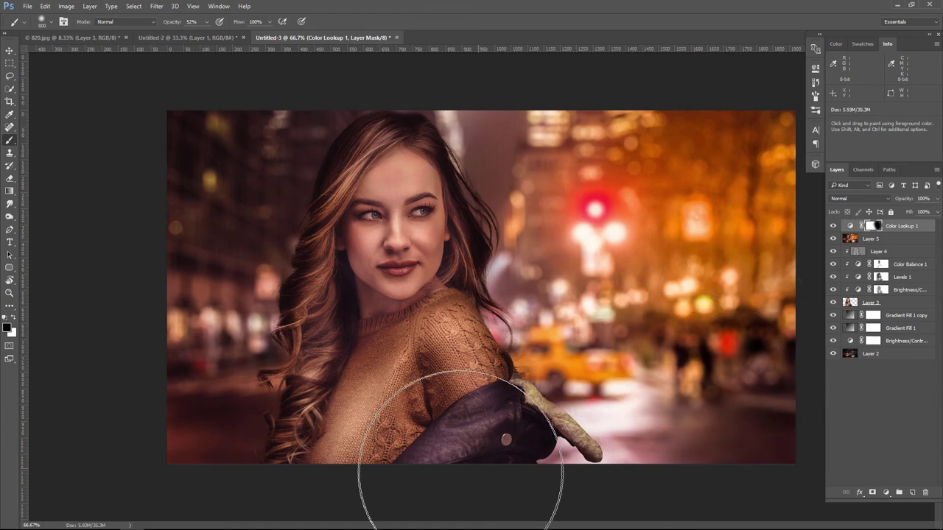
mouse_move(459, 452)
left_mouse_down()
mouse_move(385, 431)
mouse_move(490, 431)
mouse_move(383, 492)
left_mouse_up()
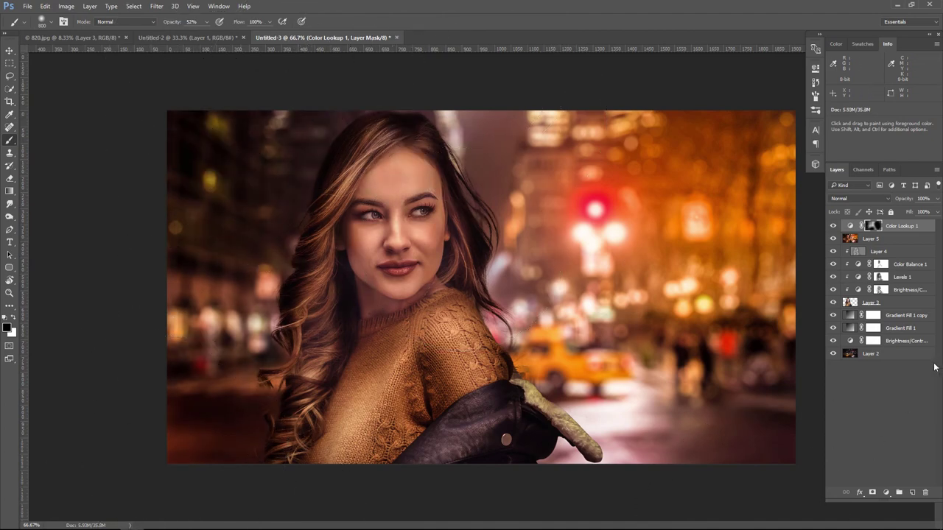
left_click(832, 226)
left_click(833, 226)
left_click(833, 226)
left_click(833, 227)
left_click(886, 494)
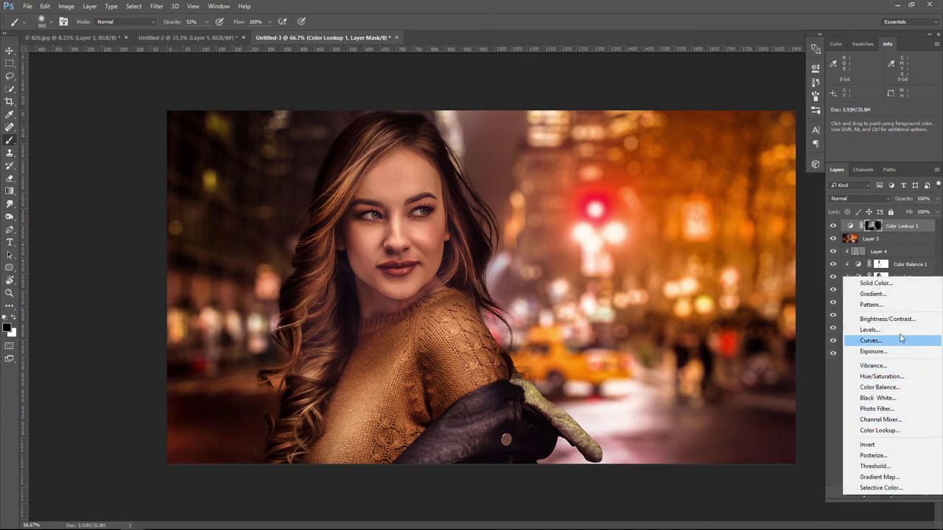
- Add Brightness/Contrast (-52, 25) and mask it off the face, hair and right background
left_click(899, 322)
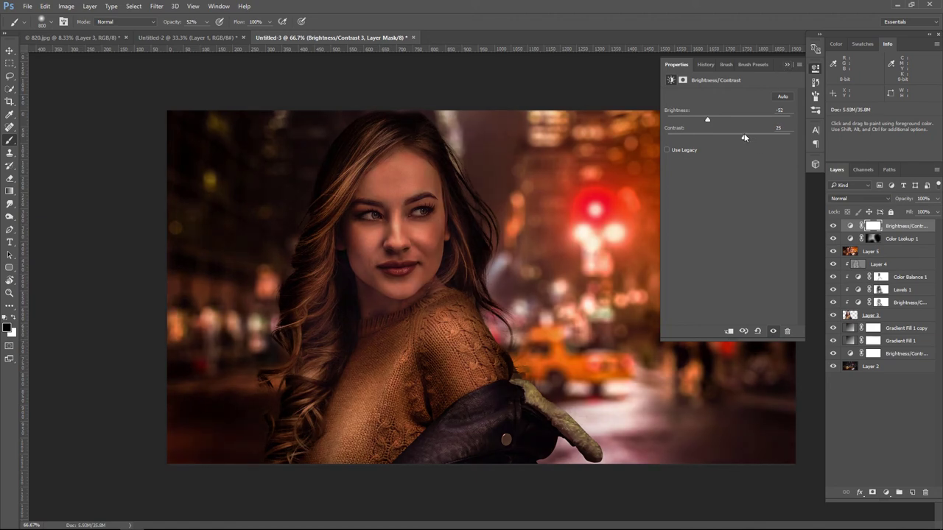
left_click(787, 64)
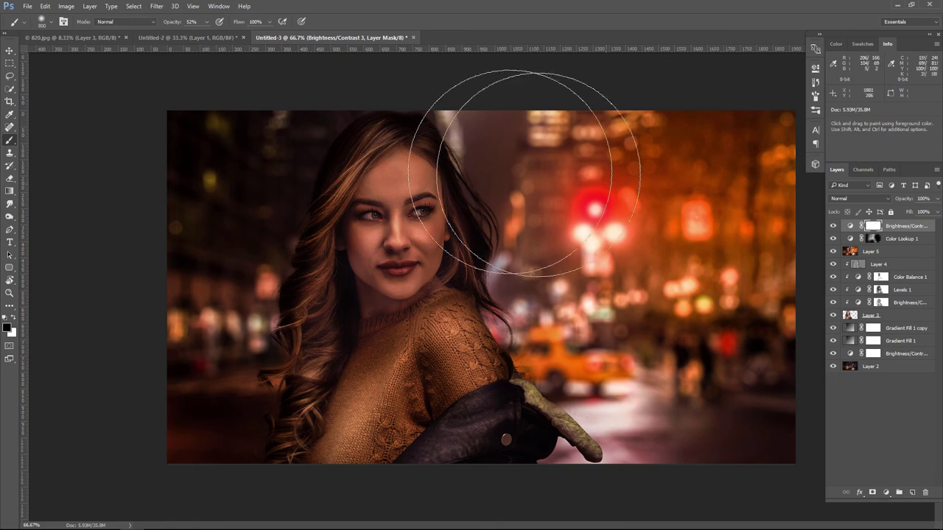
left_click_drag(338, 224, 411, 341)
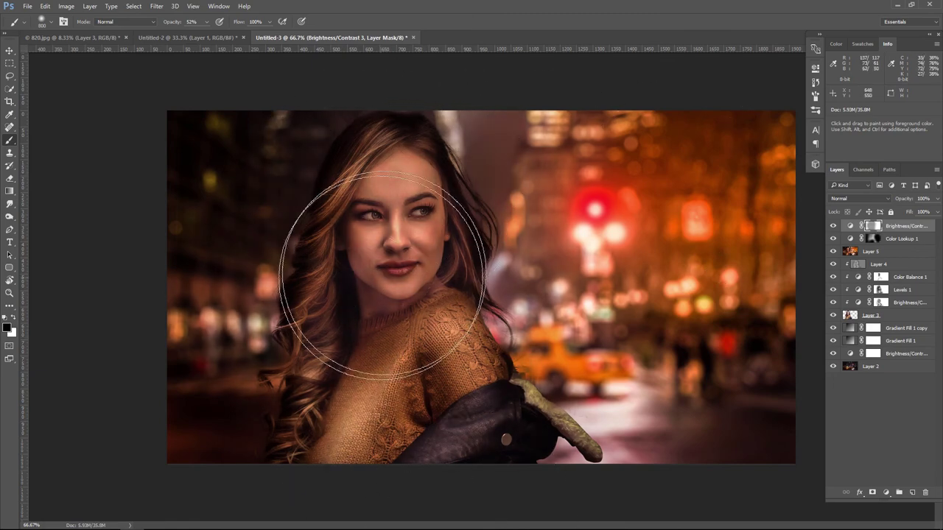
mouse_move(616, 275)
left_mouse_down()
mouse_move(596, 211)
mouse_move(557, 390)
mouse_move(705, 263)
mouse_move(659, 380)
left_mouse_up()
mouse_move(228, 305)
left_mouse_down()
mouse_move(253, 452)
mouse_move(278, 211)
mouse_move(304, 336)
left_mouse_up()
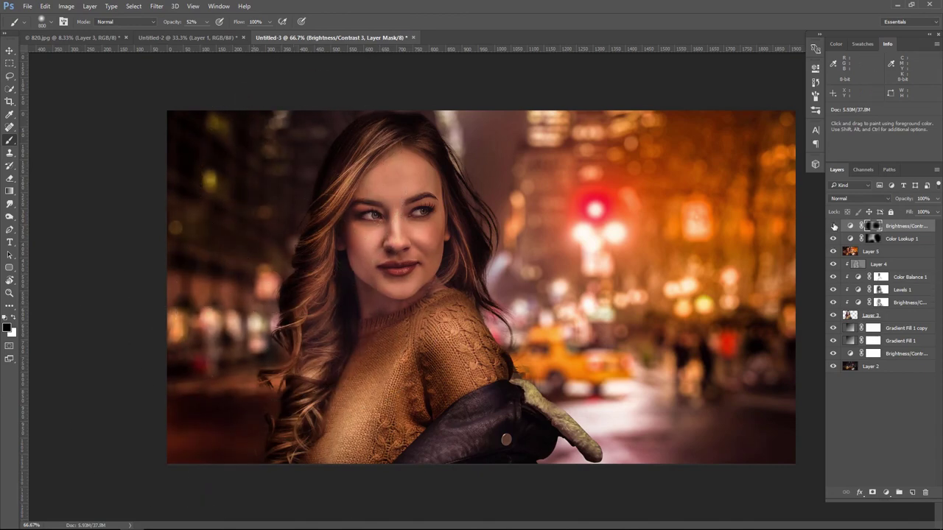
left_click(834, 226)
left_click(834, 226)
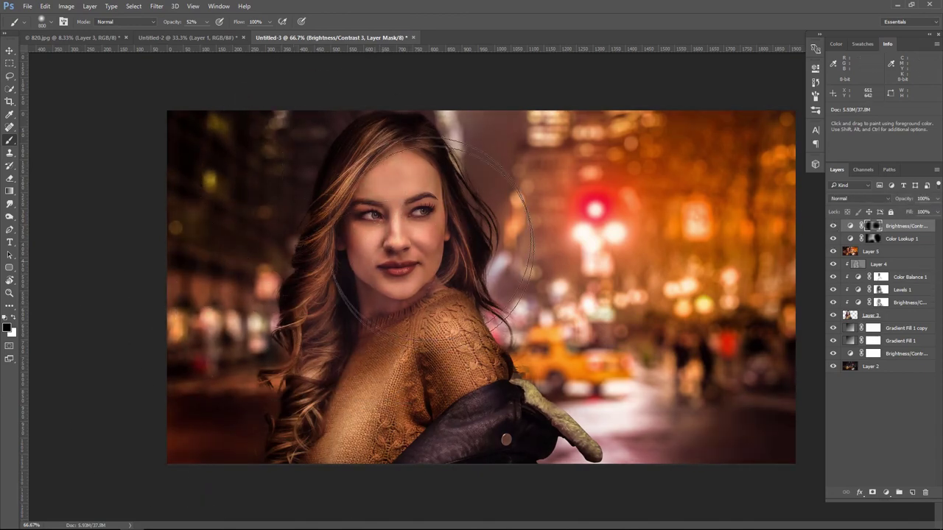
left_click(834, 226)
left_click(834, 226)
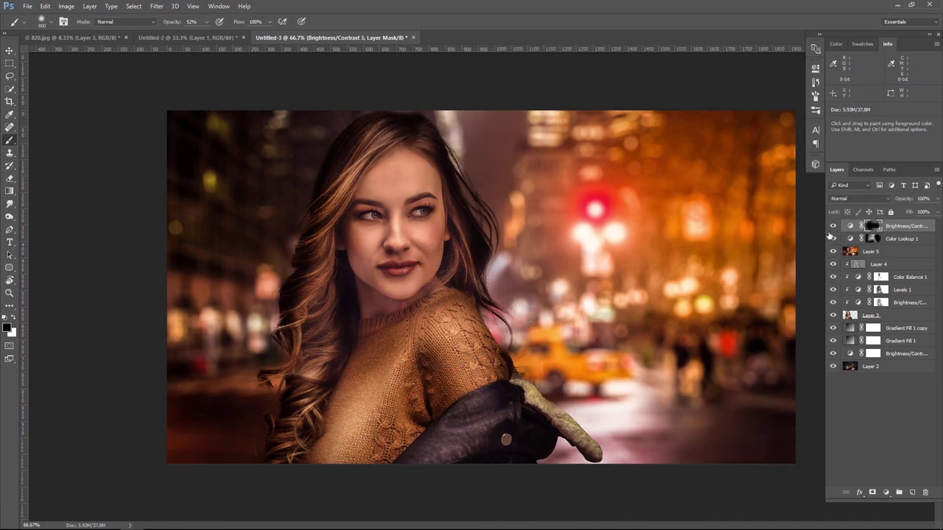
- Add a Hue/Saturation layer with saturation -4 and hue nudged slightly toward red
left_click(886, 493)
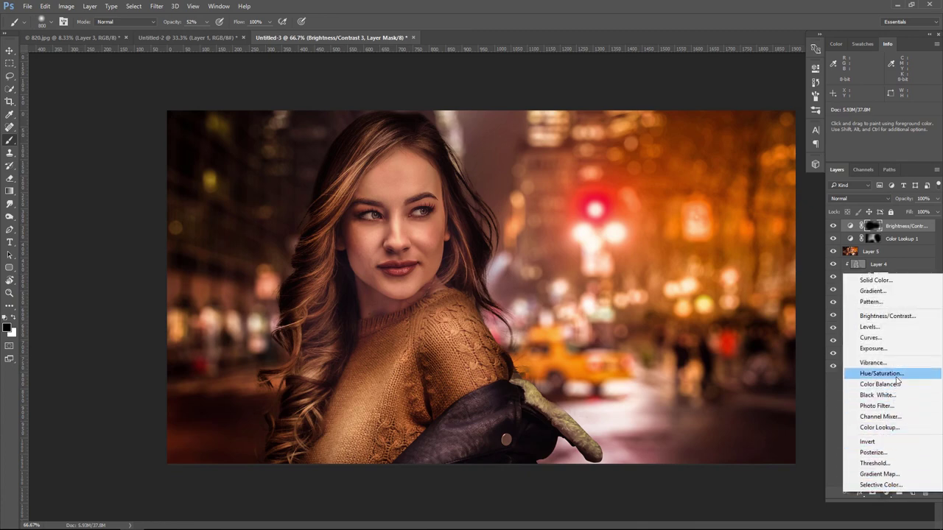
left_click(884, 374)
left_click_drag(736, 150, 725, 150)
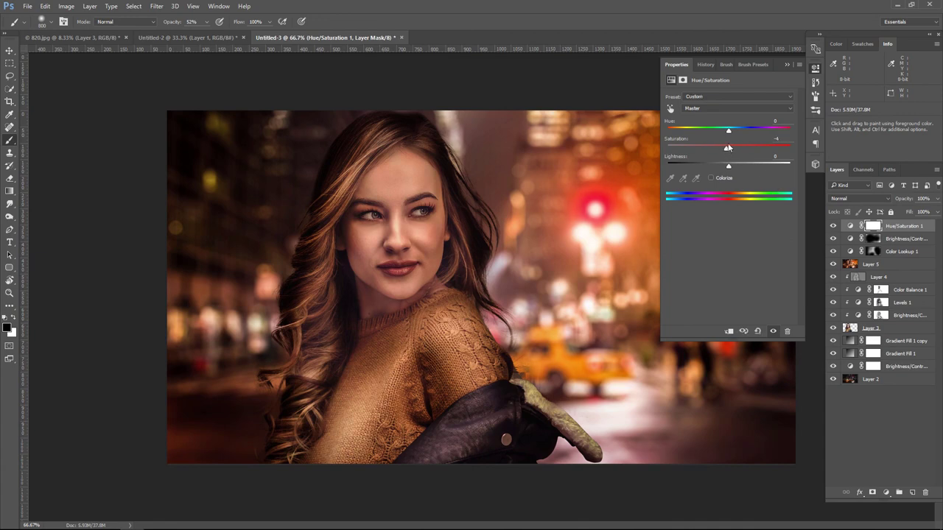
left_click_drag(727, 135, 726, 135)
left_click(785, 65)
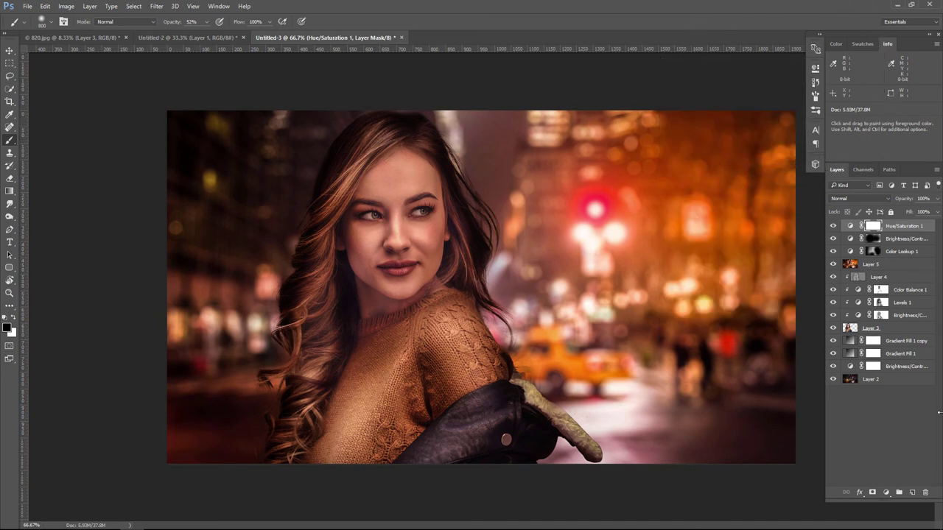
left_click(886, 492)
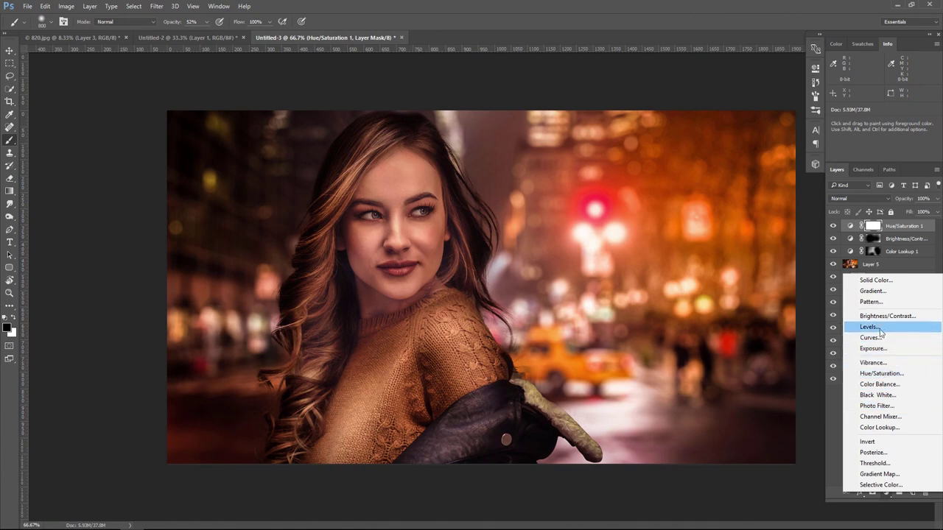
- Add Levels with midtones 0.82 and white input 238, masked over face, sweater and lower left
left_click(874, 329)
left_click_drag(737, 166, 743, 166)
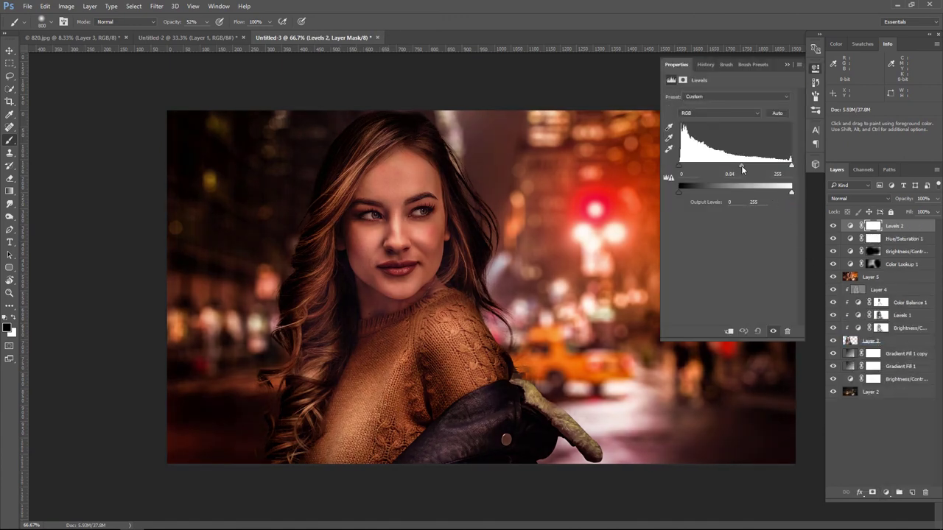
left_click_drag(794, 169, 740, 168)
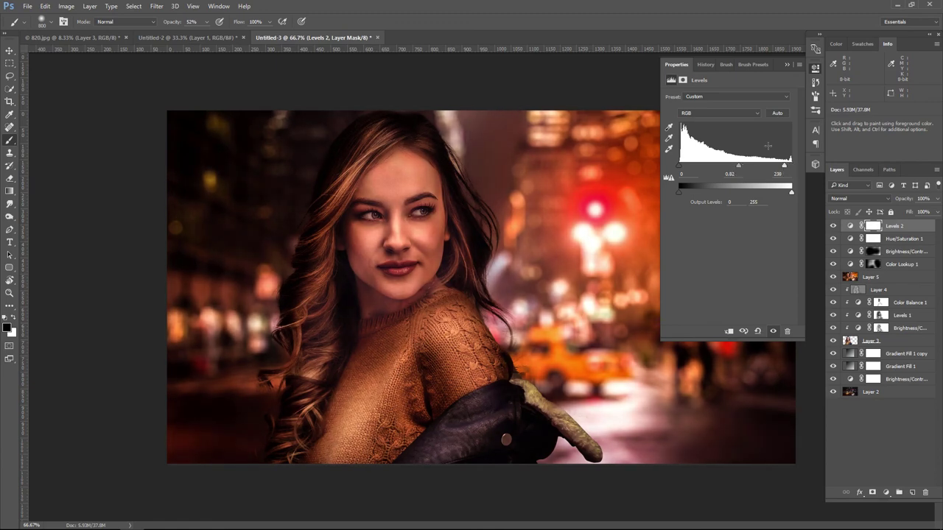
left_click(795, 64)
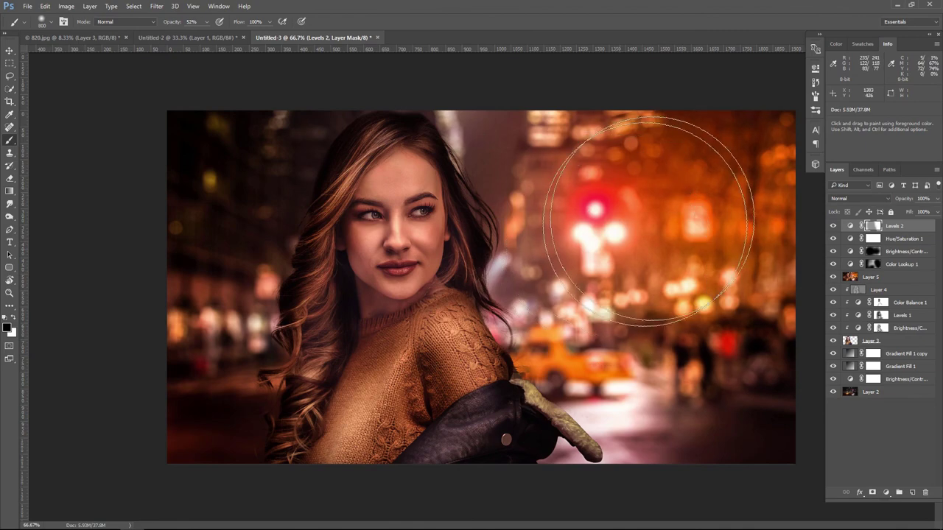
left_click_drag(361, 215, 371, 423)
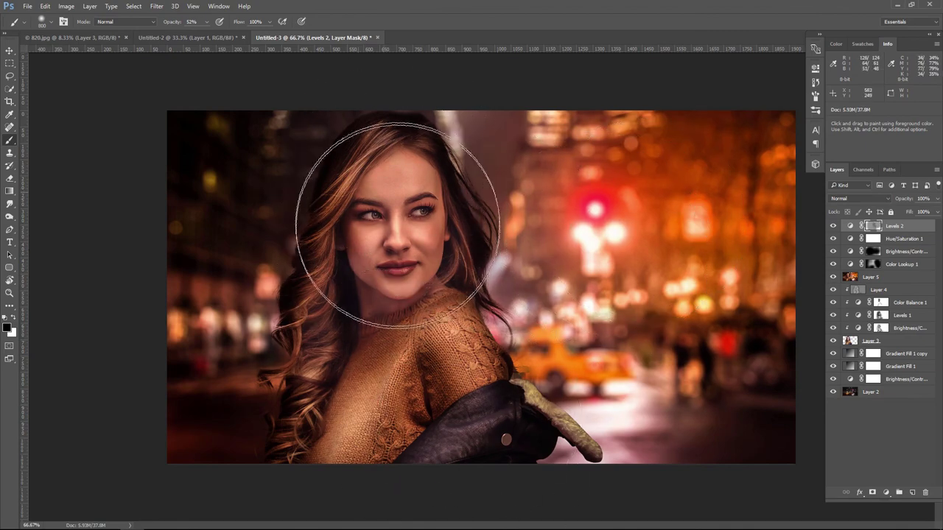
left_click_drag(371, 424, 305, 442)
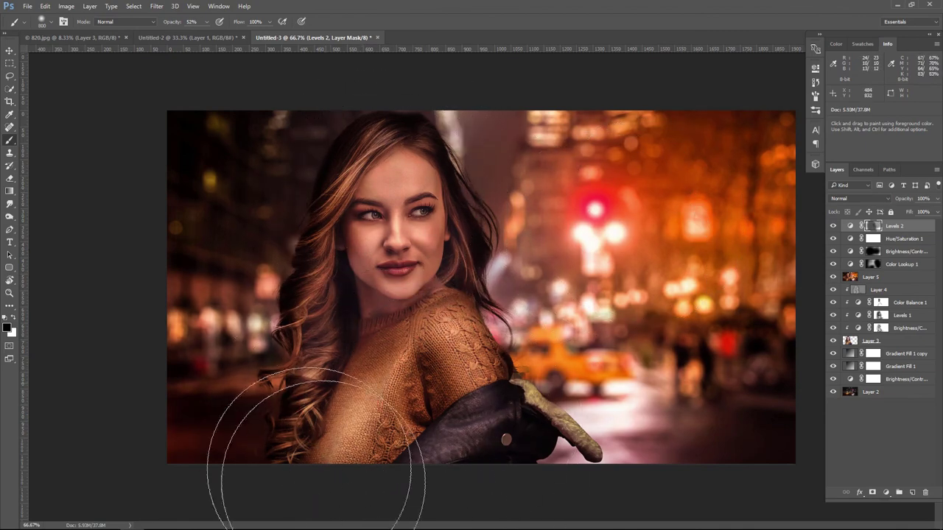
left_click(833, 226)
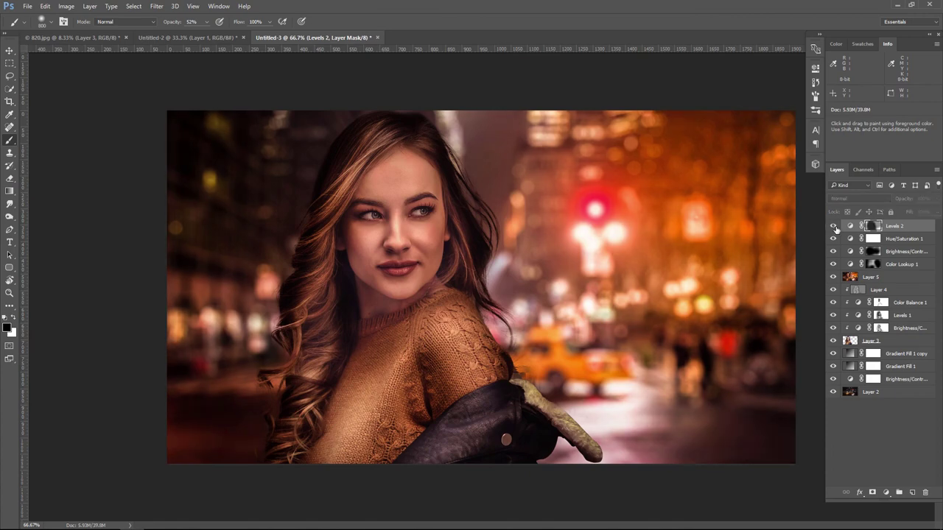
left_click(10, 50)
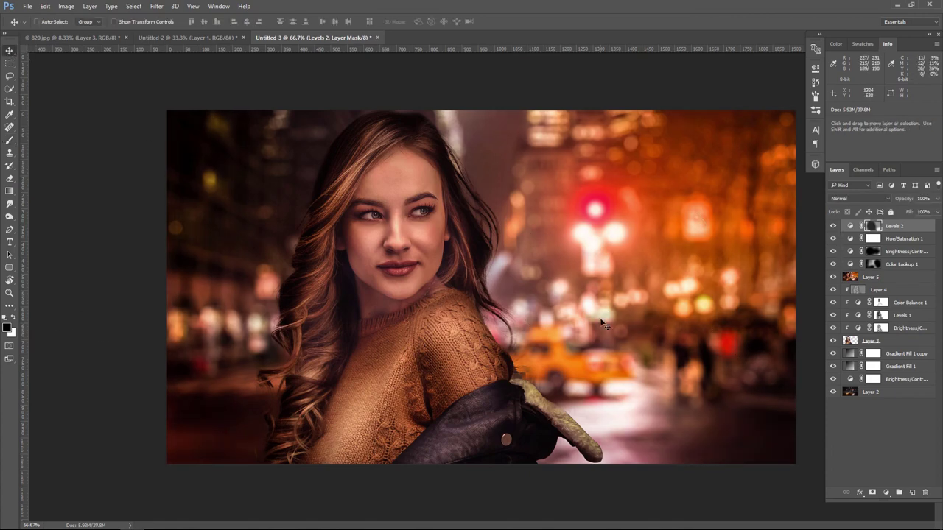